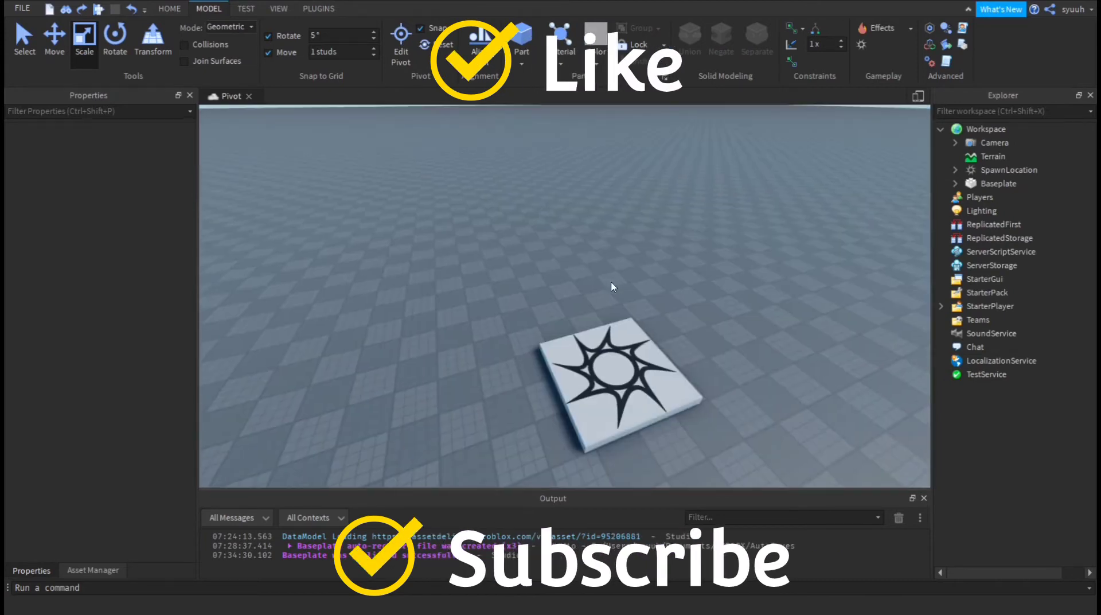
Insert a new block part on an empty area of the baseplate beside the spawn location
key("w")
key("d")
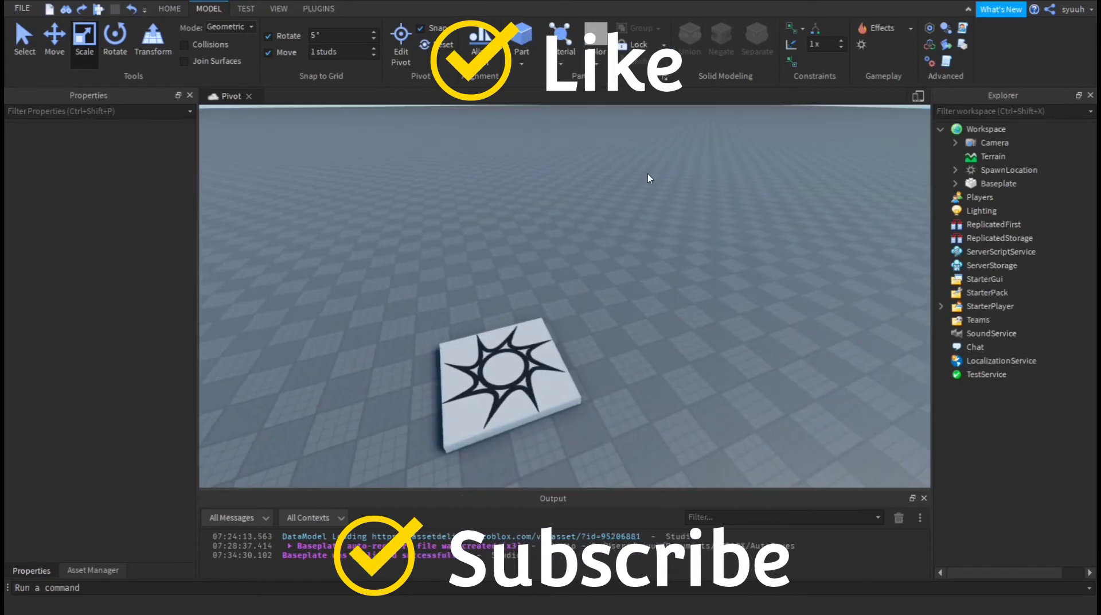
key("d")
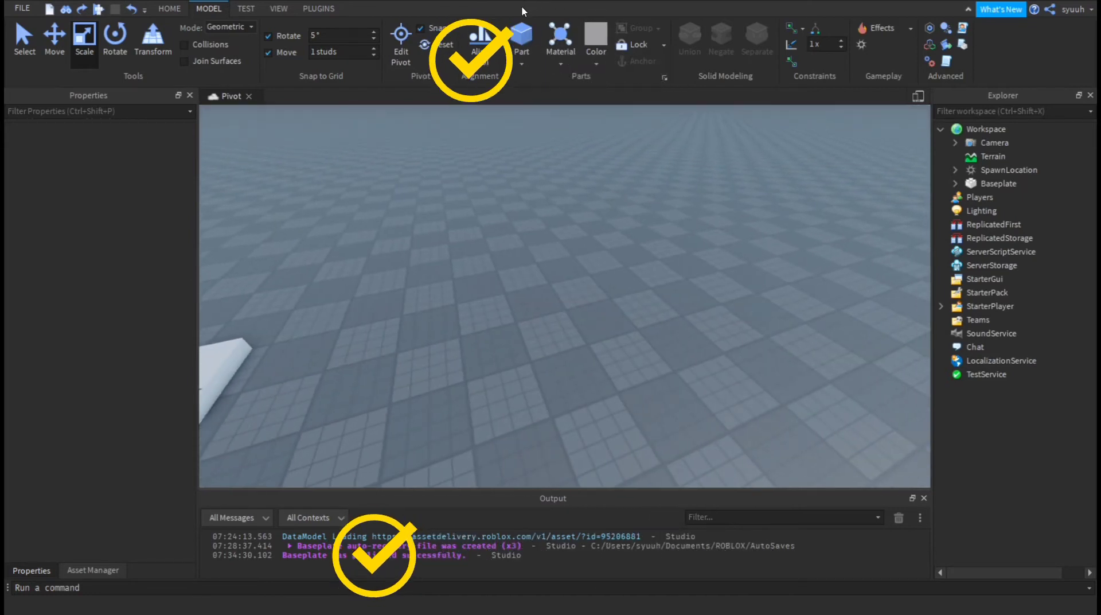
left_click(522, 37)
key("w")
key("d")
right_click_drag(653, 254, 653, 253)
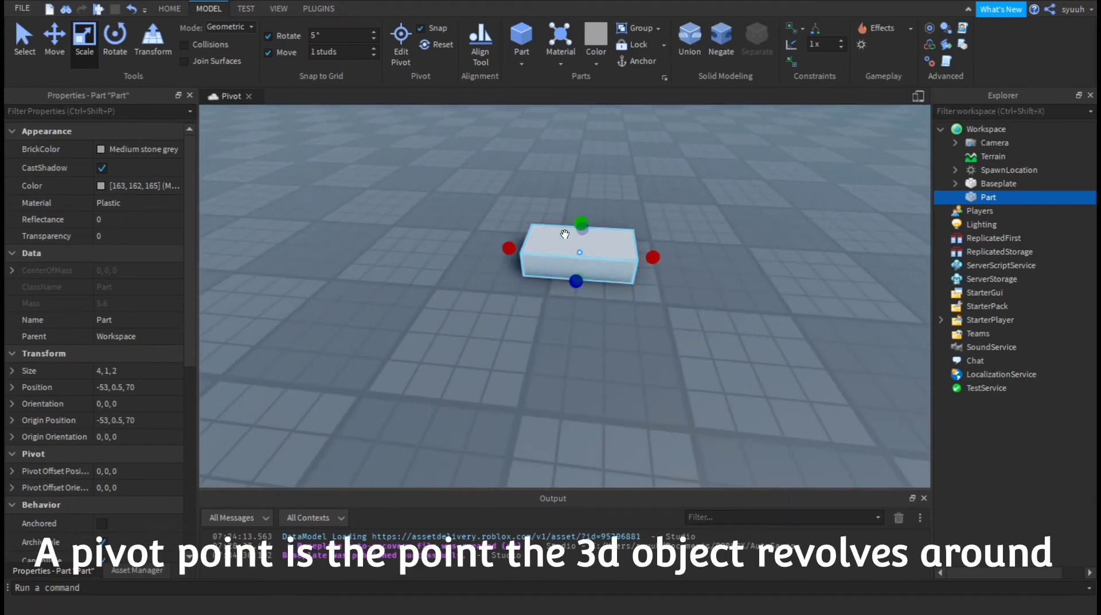
Move the part's pivot to its short end, offset 2, 0, 0, and rotate the part about the vertical axis
left_click(394, 53)
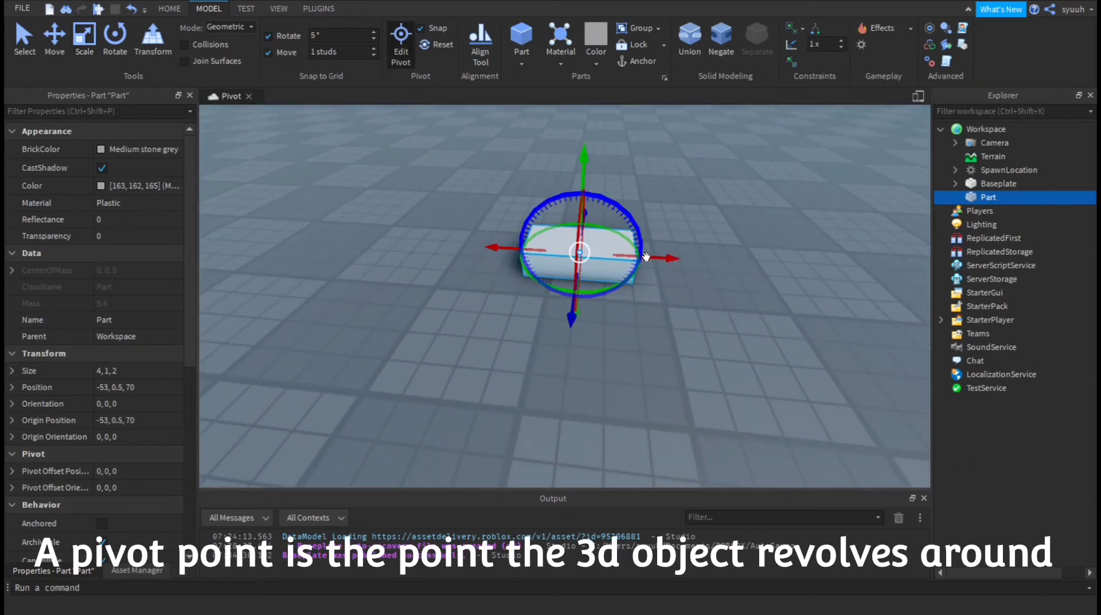
left_click_drag(659, 258, 554, 226)
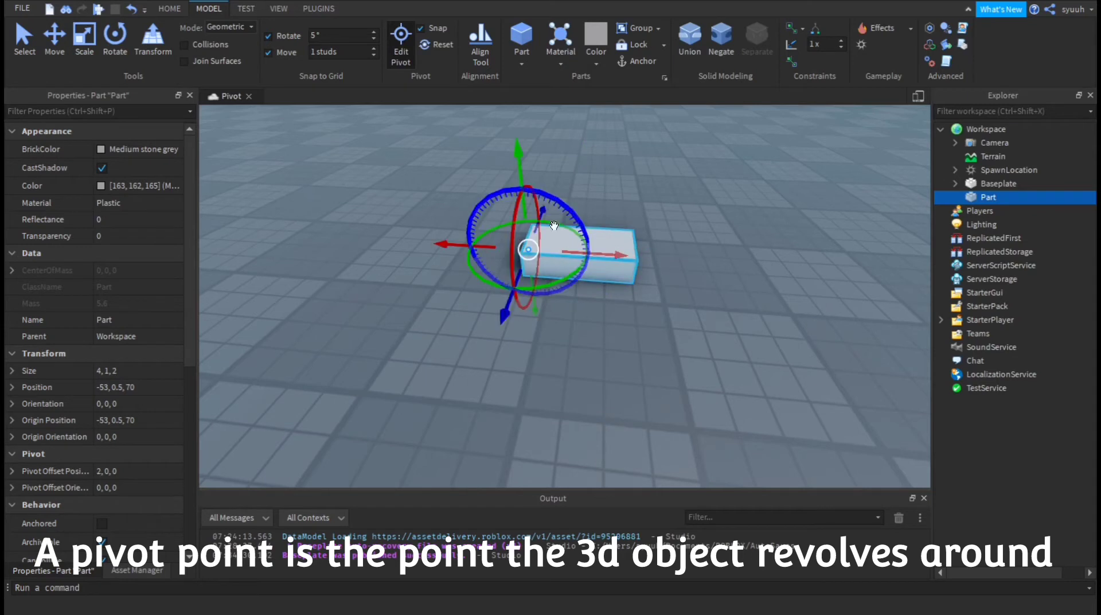
left_click(111, 39)
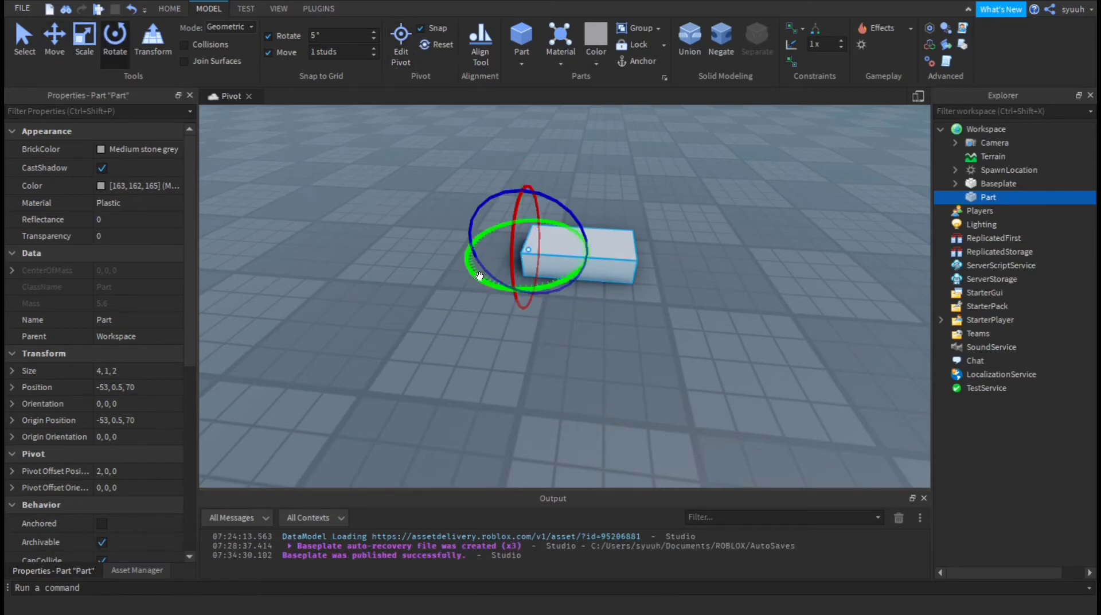
left_click_drag(480, 276, 622, 299)
right_click_drag(622, 299, 618, 325)
mouse_move(616, 325)
left_mouse_down()
mouse_move(531, 369)
mouse_move(430, 337)
mouse_move(435, 352)
mouse_move(781, 281)
mouse_move(620, 443)
mouse_move(561, 411)
mouse_move(619, 337)
left_mouse_up()
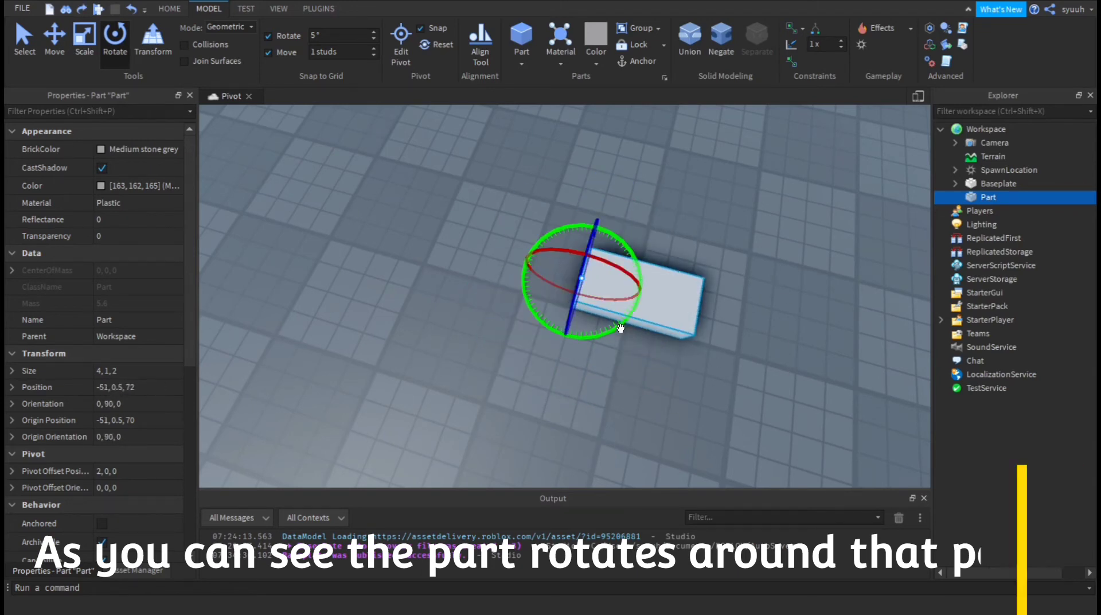
Set the rotation snap to 90° and rotate the part about its end pivot
key("ctrl+r")
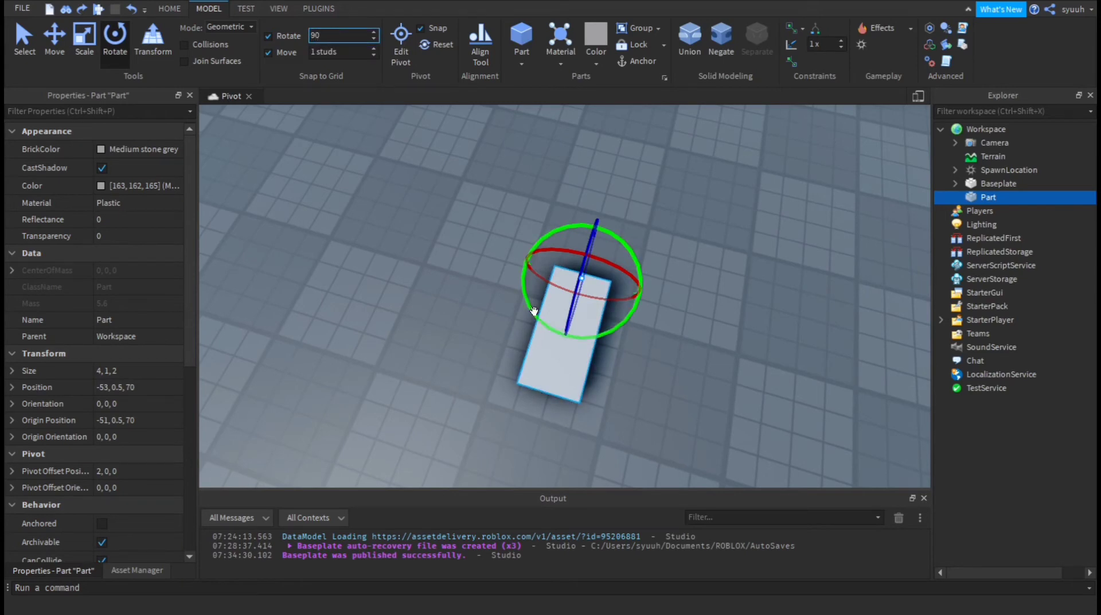
left_click_drag(534, 312, 577, 357)
right_click_drag(577, 357, 542, 241)
Move the part's pivot to the middle of its long side, offset 0, 0, -1
left_click(404, 54)
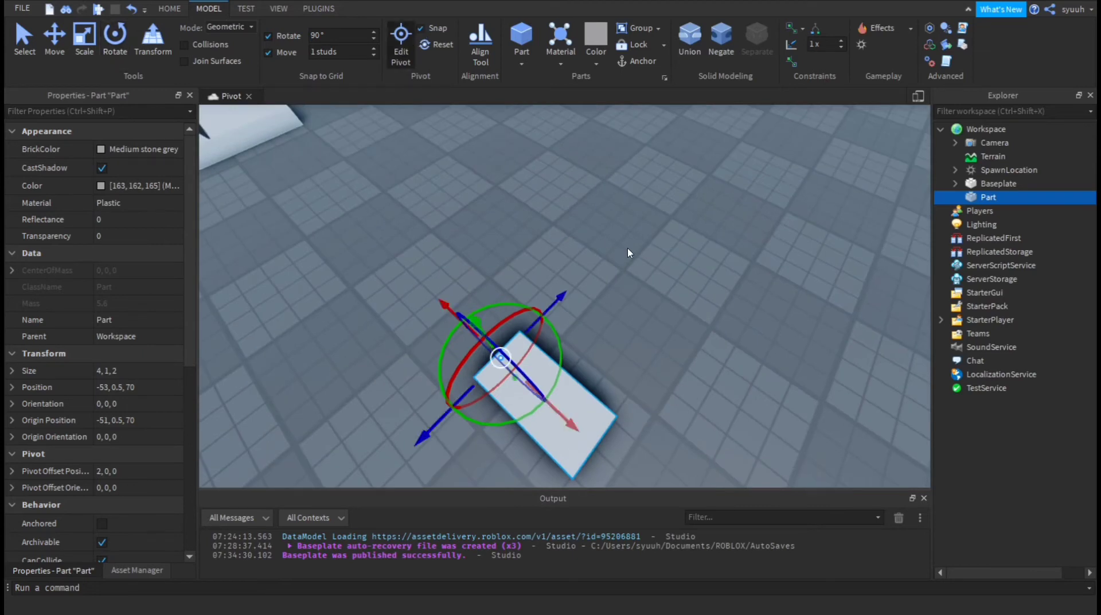
right_click_drag(634, 246, 650, 264)
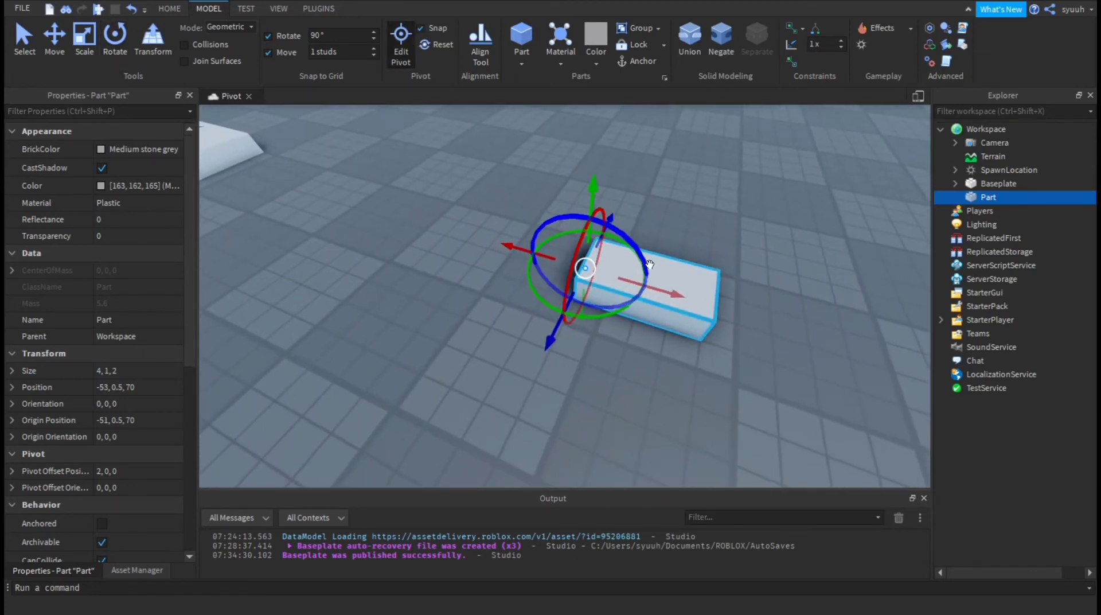
left_click_drag(664, 291, 730, 310)
right_click_drag(730, 310, 676, 246)
left_click(539, 340)
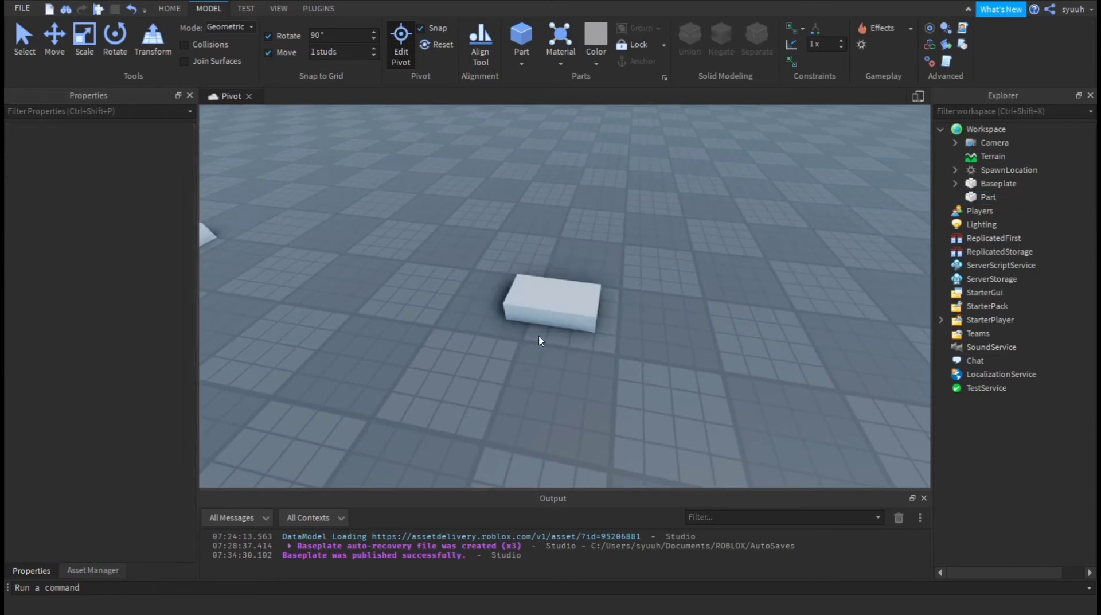
left_click(546, 312)
left_click_drag(538, 369, 533, 389)
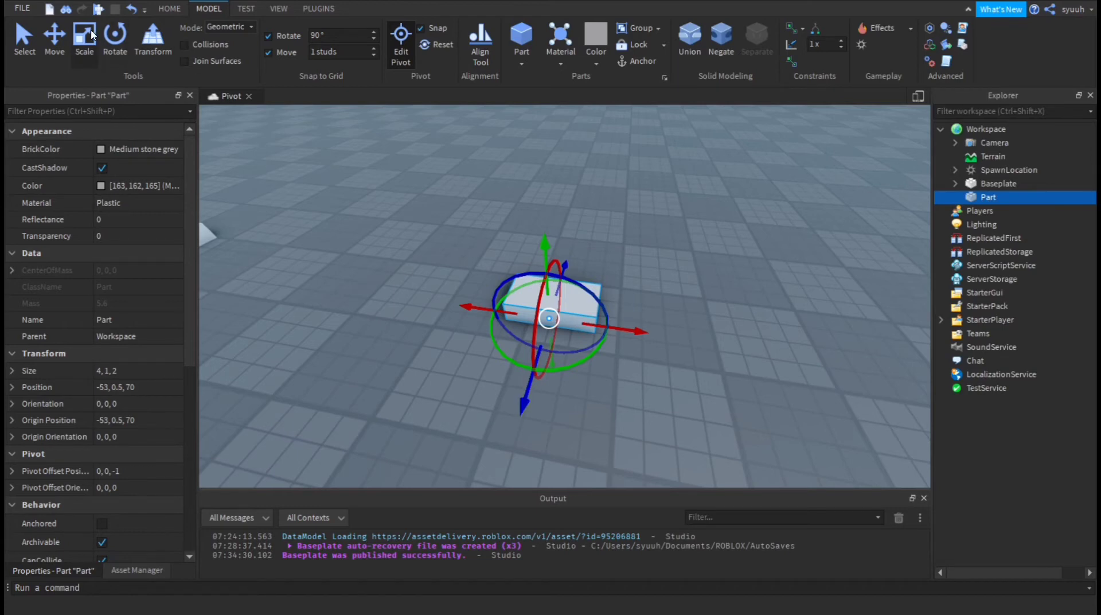
Rotate the part around its side pivot in 90° increments and return it to orientation 0, 0, 0
right_click_drag(532, 295, 532, 295)
left_click_drag(545, 315, 544, 223)
right_click_drag(631, 302, 631, 301)
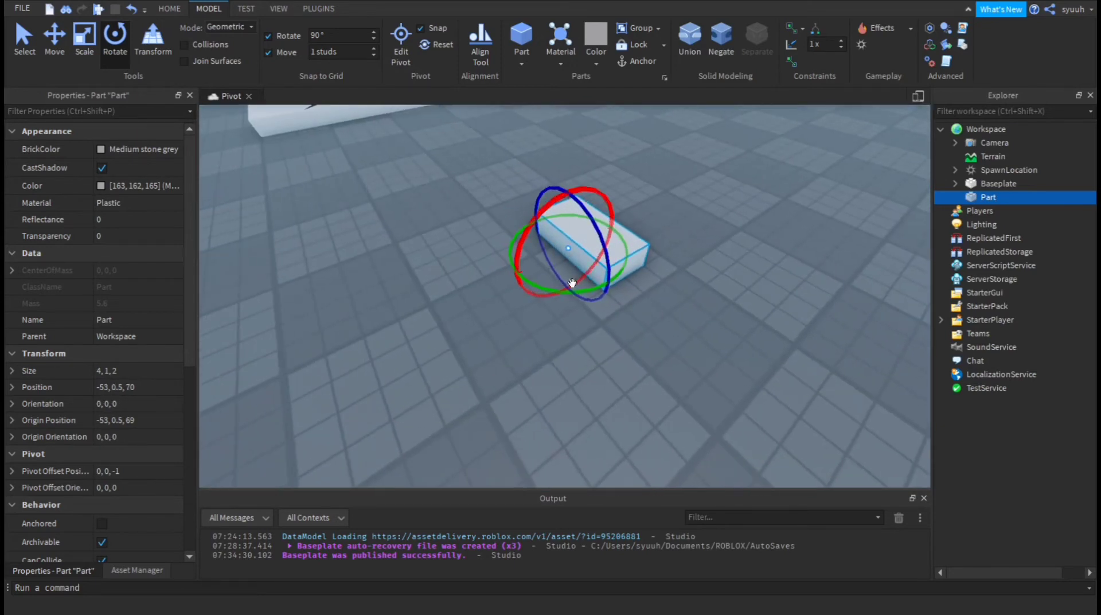
left_click_drag(563, 292, 479, 171)
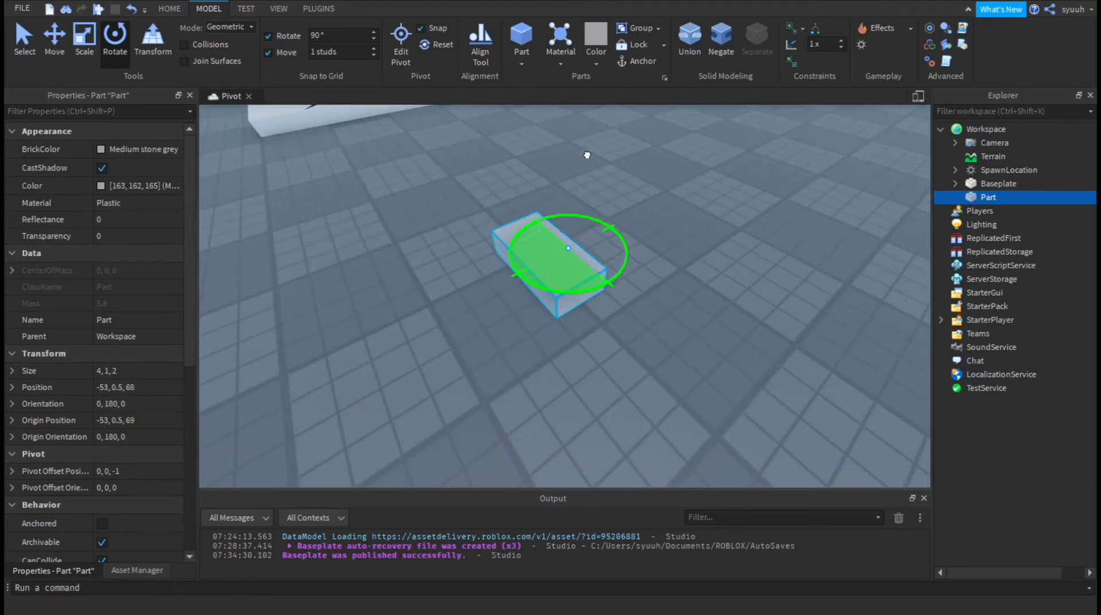
left_click_drag(586, 155, 236, 234)
right_click_drag(635, 297, 635, 298)
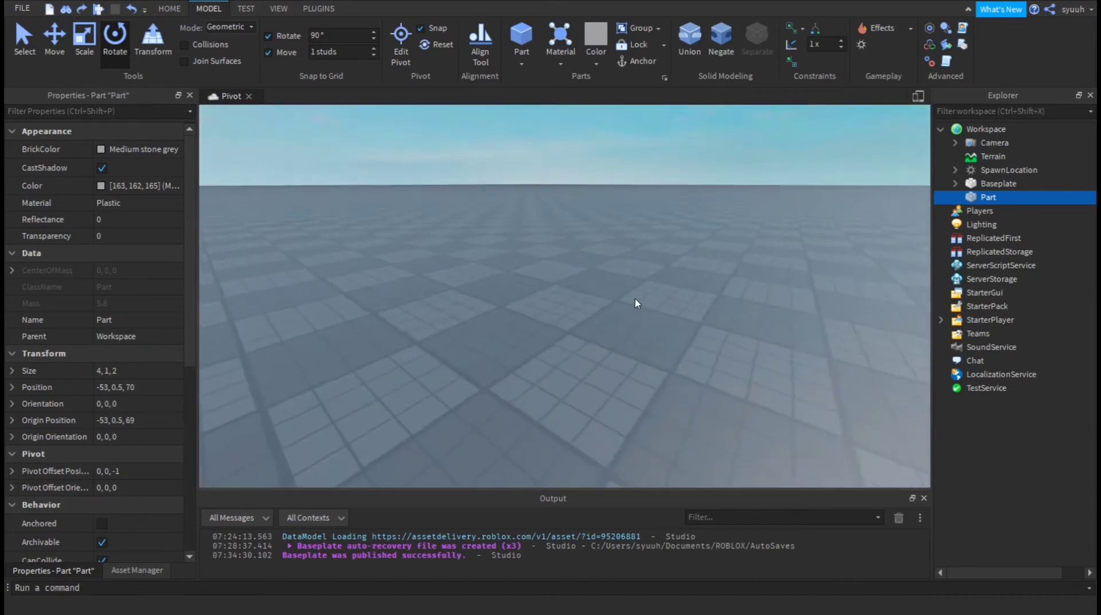
Move the part's pivot to the part's centre, offset 0, 0, 0
key("f")
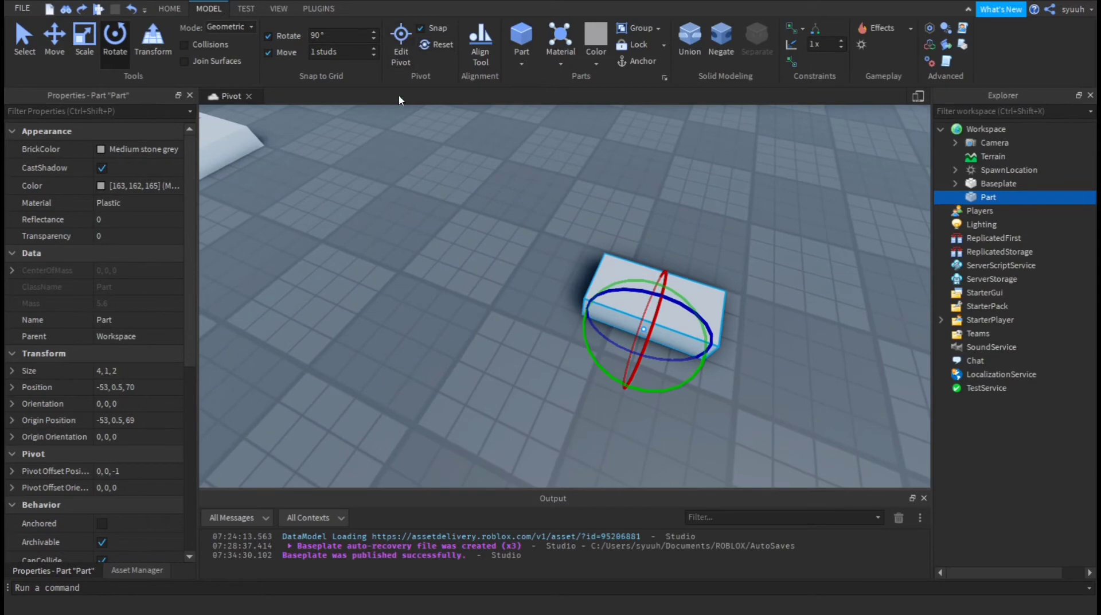
left_click(412, 54)
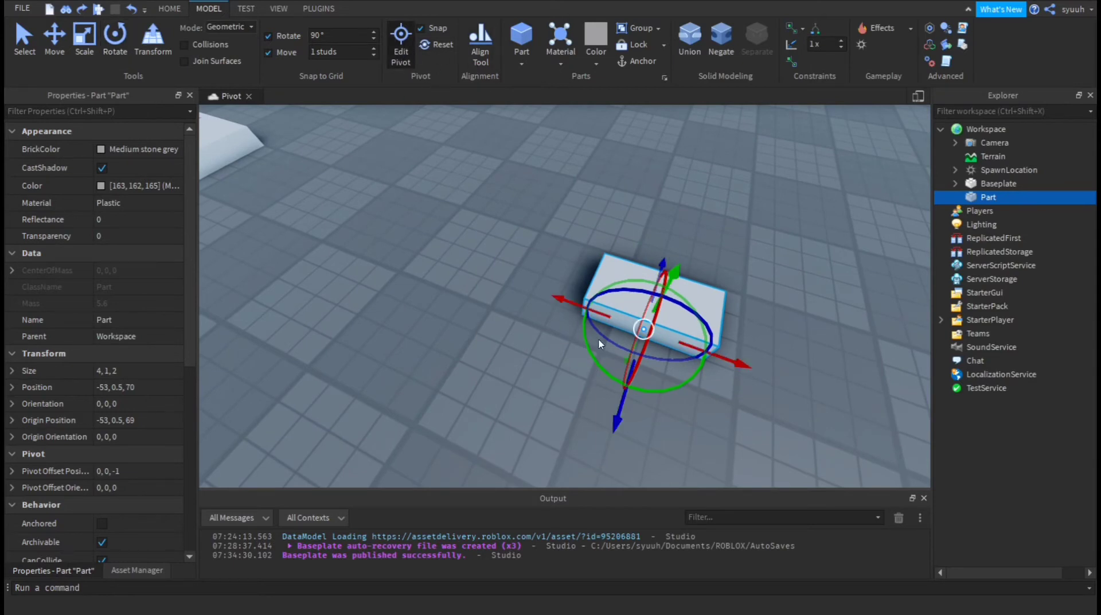
left_click_drag(621, 417, 626, 391)
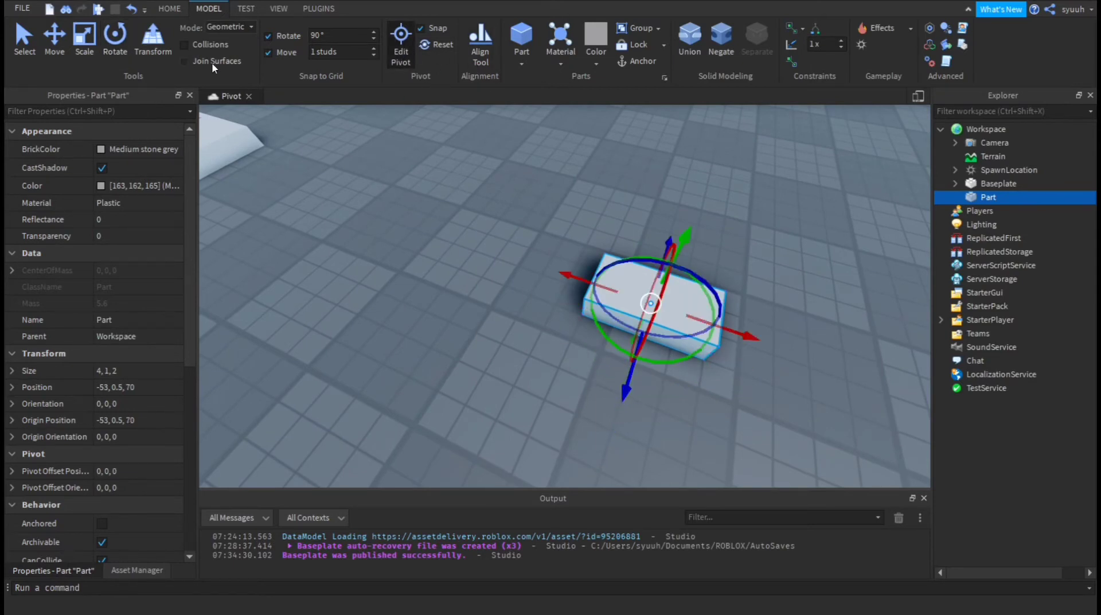
Scale the part into a long beam measuring 18 by 1 by 1 studs
left_click(78, 50)
right_click_drag(528, 262, 529, 264)
left_click_drag(532, 302, 355, 336, "ctrl")
left_click_drag(593, 265, 588, 315)
key("a")
key("s")
right_click_drag(587, 319, 587, 319)
left_click_drag(562, 315, 540, 325)
key("a")
right_click_drag(685, 287, 680, 287)
key("w")
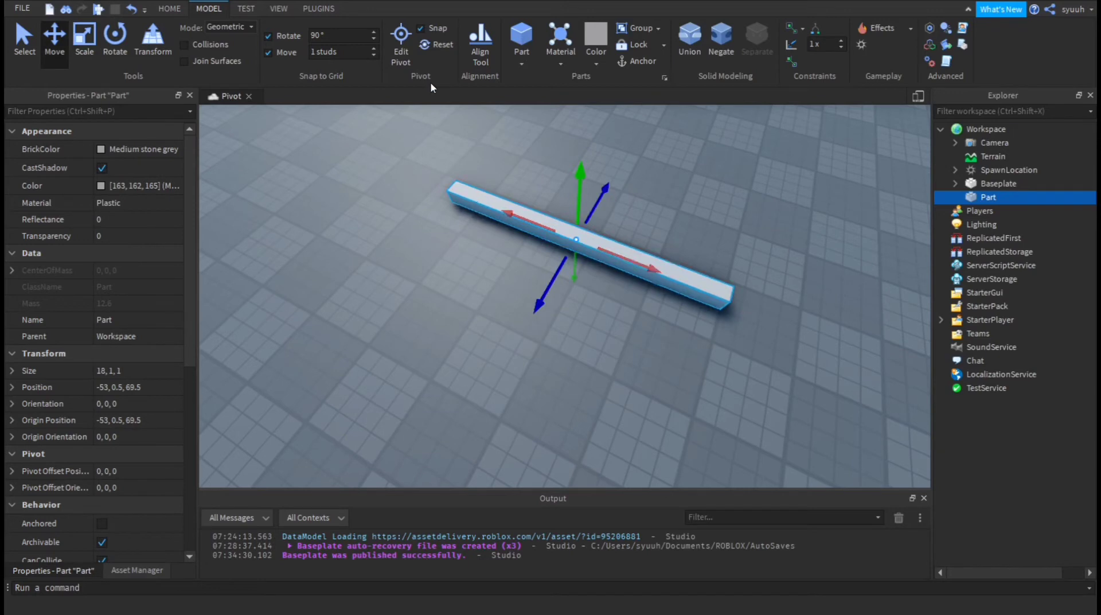
Move the beam's pivot to the end nearest the spawn location, offset 9, 0, 0
left_click(401, 43)
left_click_drag(645, 267, 807, 327)
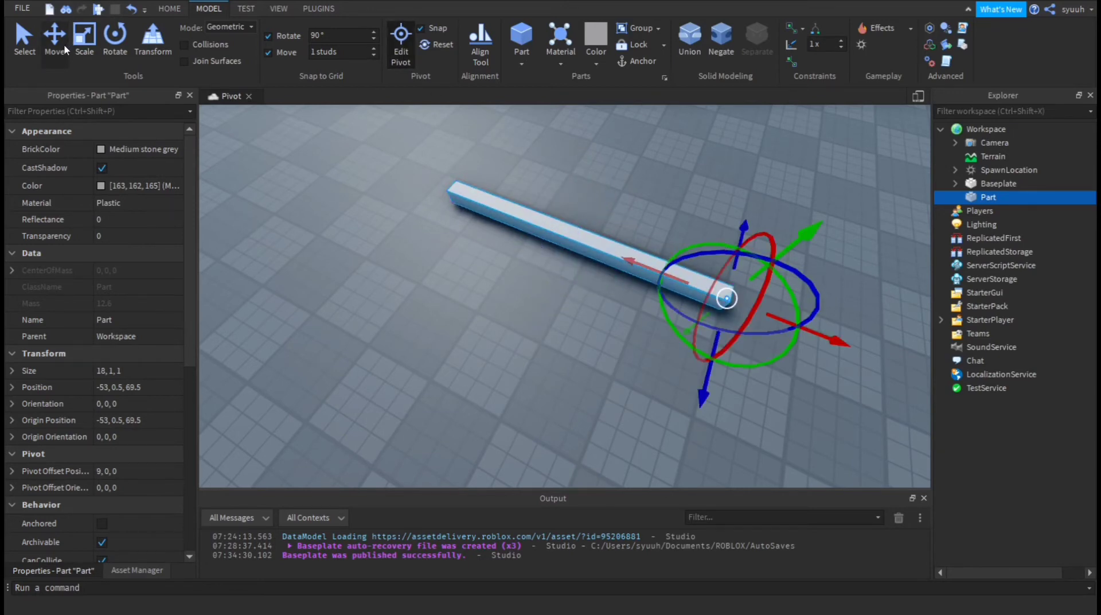
left_click(114, 40)
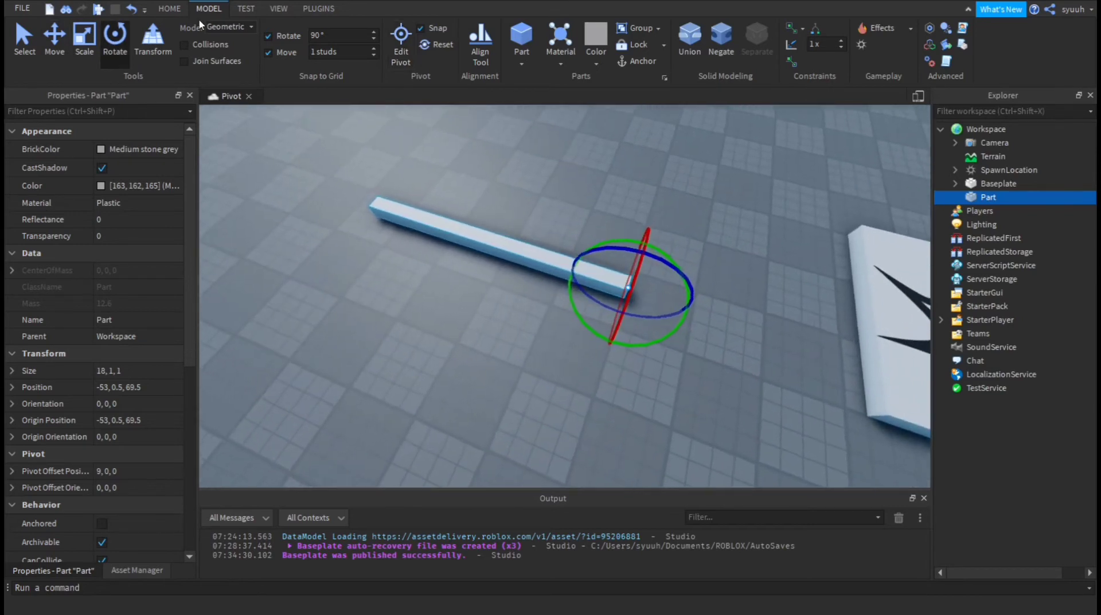
Scale the beam upward to a height of 8 studs to form a wall
left_click(75, 58)
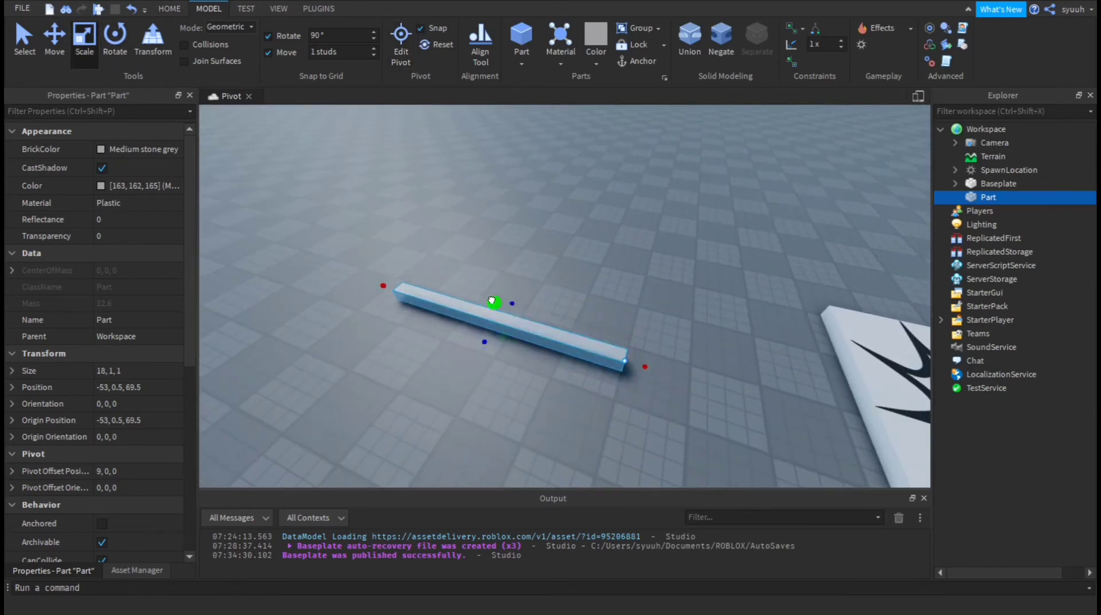
left_click_drag(491, 304, 470, 206)
scroll(513, 249, "down", 2)
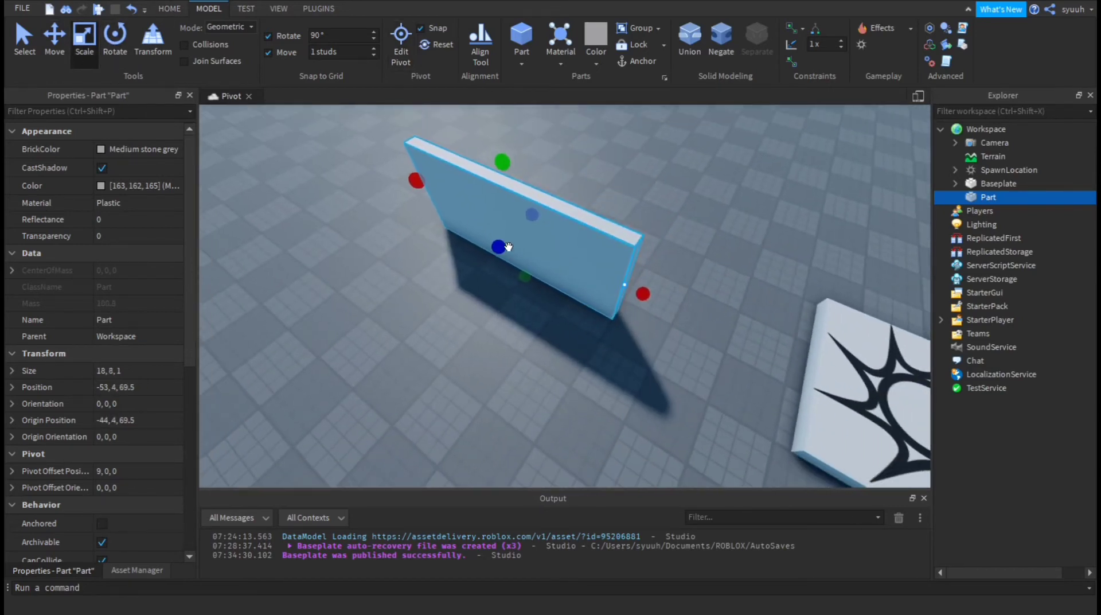
Duplicate the wall and rotate the copy 90° about the vertical axis at its end pivot to form a corner
key("ctrl+d")
key("ctrl+4")
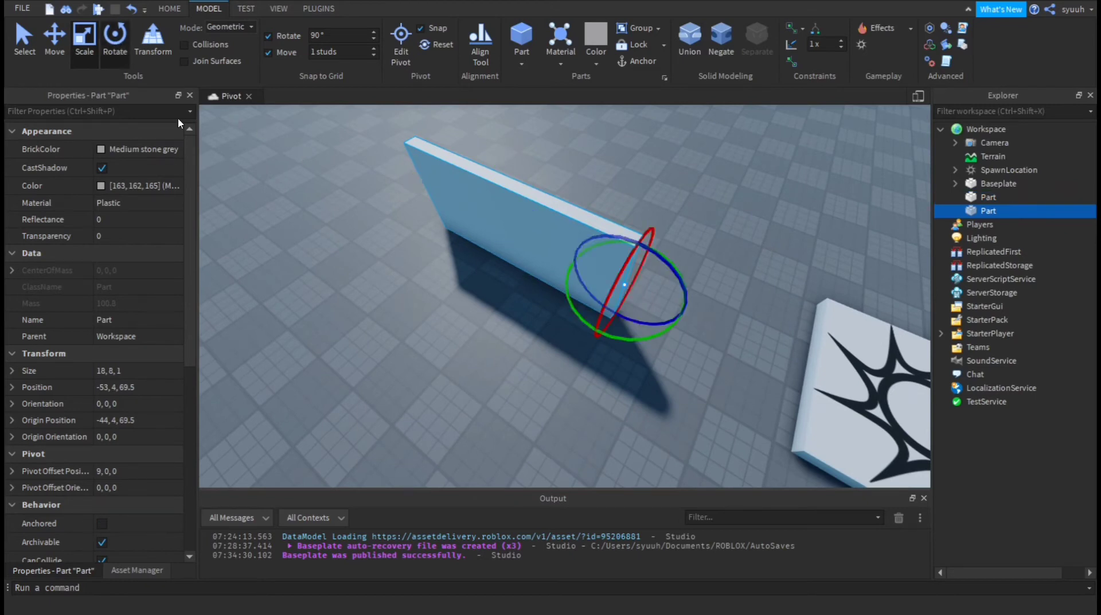
left_click_drag(576, 302, 562, 344)
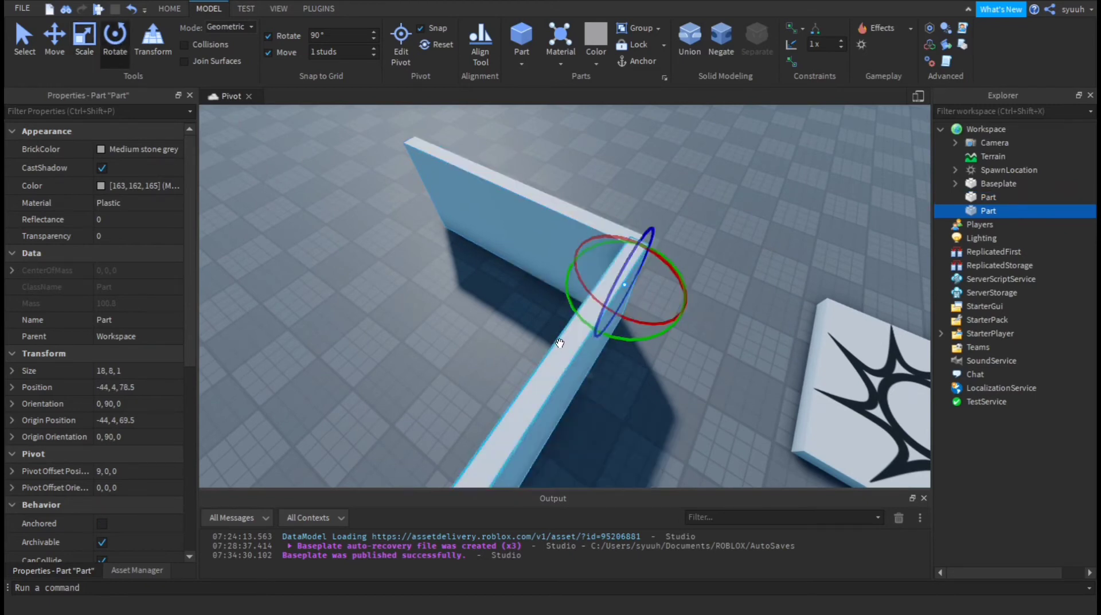
Duplicate both walls together and rotate the copies 180° about the vertical axis to close the four-sided box
right_click_drag(562, 345, 631, 303)
left_click(764, 308)
right_click_drag(764, 309, 764, 309)
key("s")
left_click(703, 327)
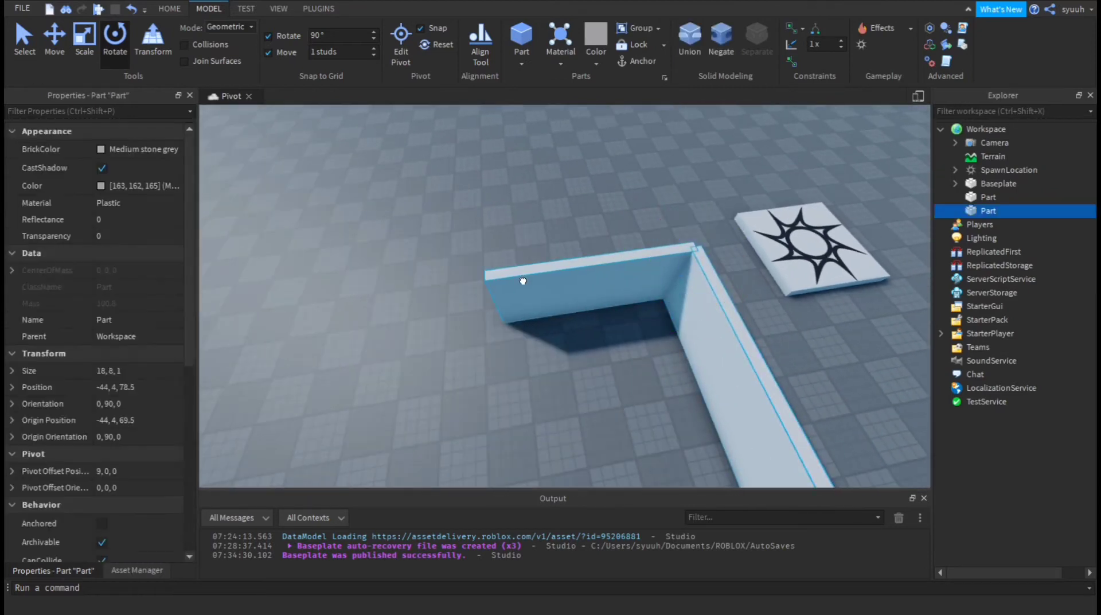
left_click(522, 281, "ctrl")
key("s")
right_click_drag(521, 281, 522, 281)
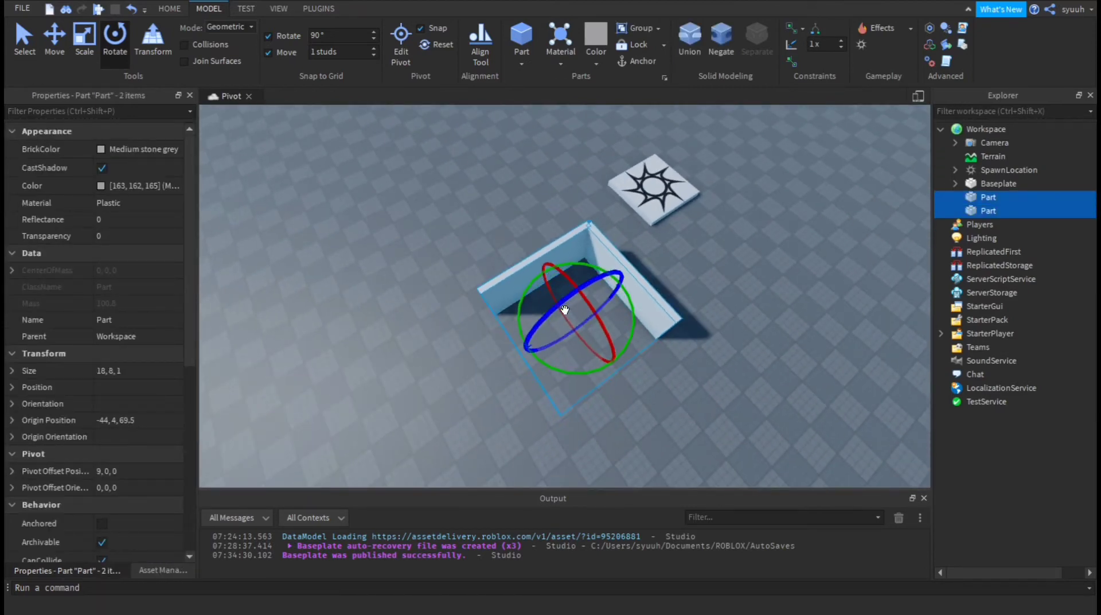
key("ctrl+d")
left_click_drag(563, 371, 707, 295)
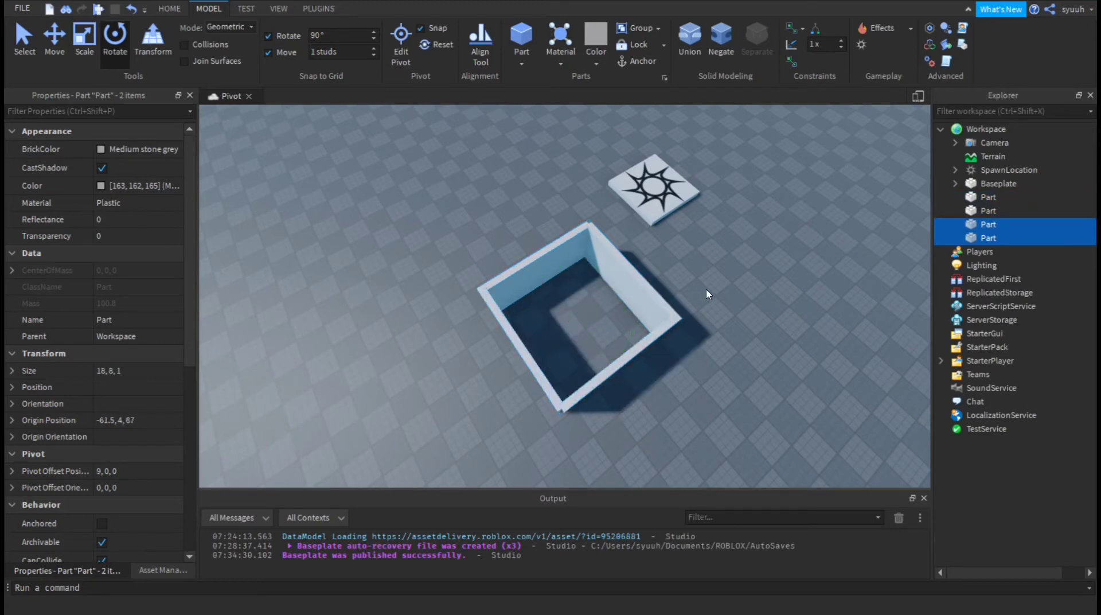
left_click(707, 294)
Move the original wall's pivot to the middle of its top edge, offset 0, 4, 0
key("w")
right_click_drag(708, 295, 603, 401)
key("s")
key("w")
left_click(606, 403)
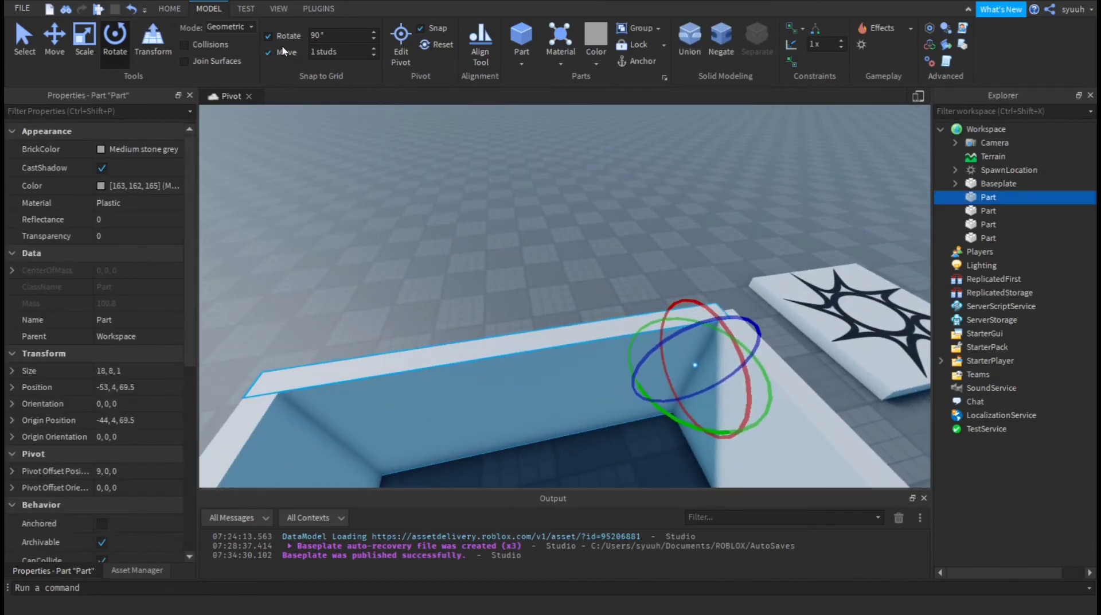
left_click(59, 54)
left_click(401, 51)
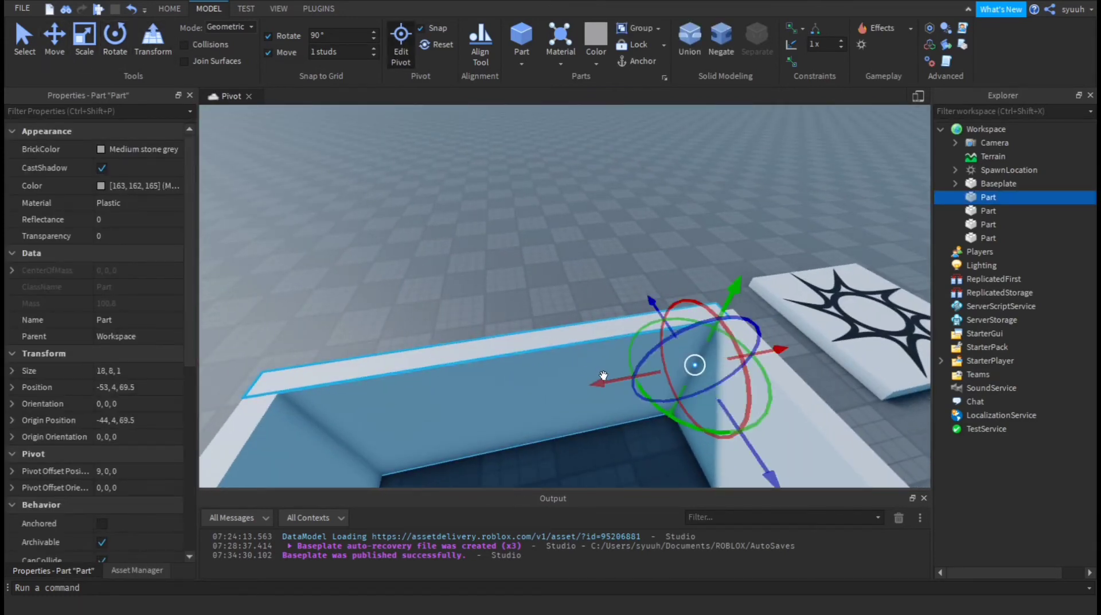
left_click_drag(607, 379, 496, 416)
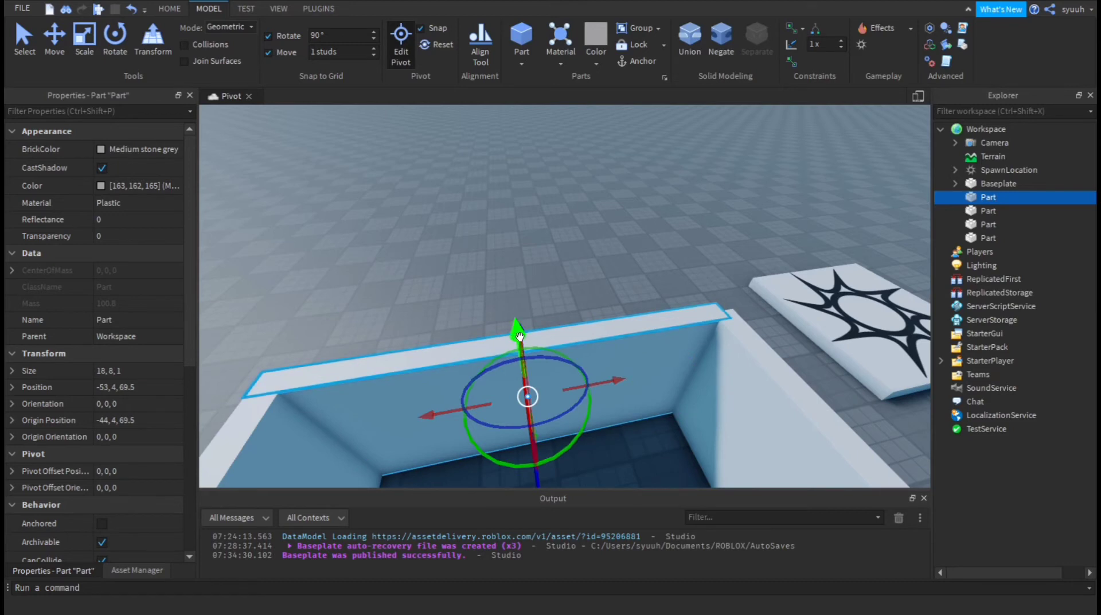
left_click_drag(519, 336, 512, 269)
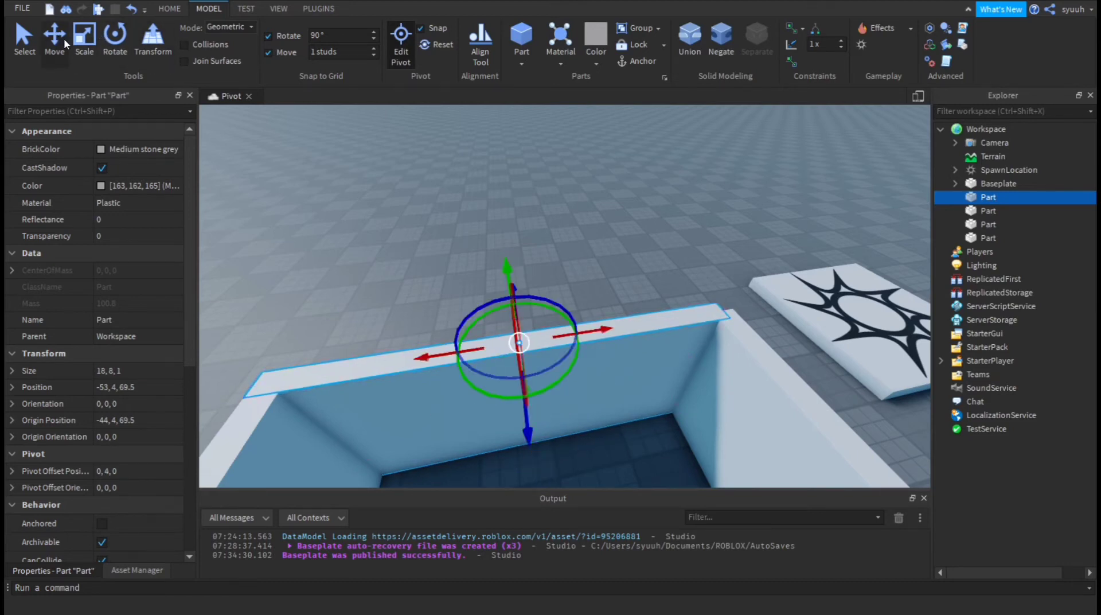
Duplicate the original wall and rotate the copy to orientation -90, 0, 0 about its top pivot as a lid
left_click(106, 43)
right_click_drag(561, 248, 569, 253)
key("ctrl+d")
left_click_drag(569, 253, 418, 262)
left_click_drag(377, 408, 344, 276)
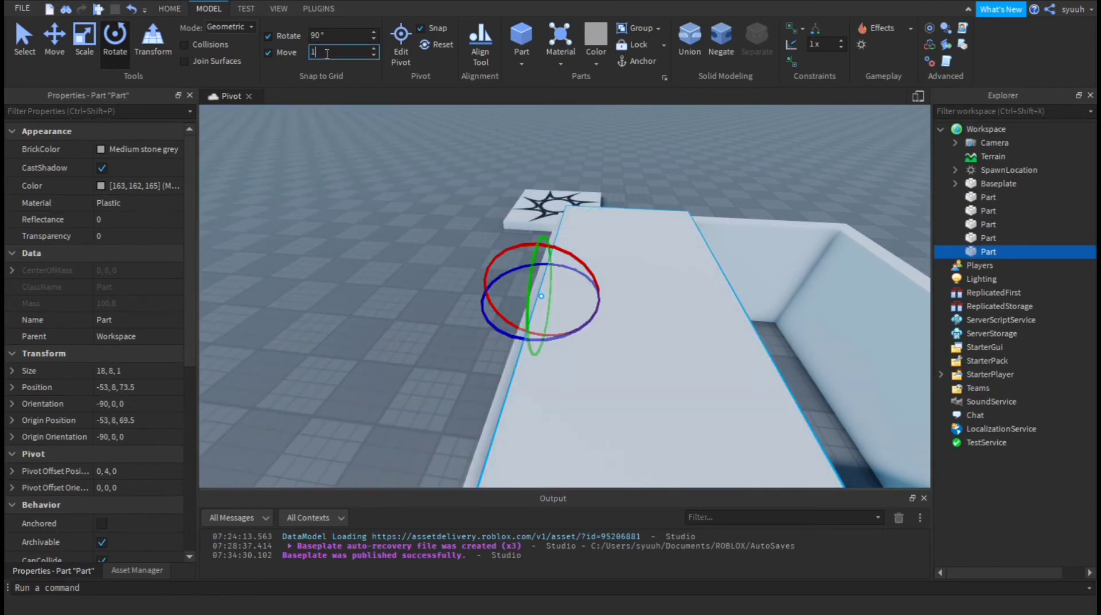
Set the rotation snap to 15° and swing the lid open about its top-edge pivot
right_click_drag(495, 269, 505, 258)
left_click_drag(502, 266, 459, 250)
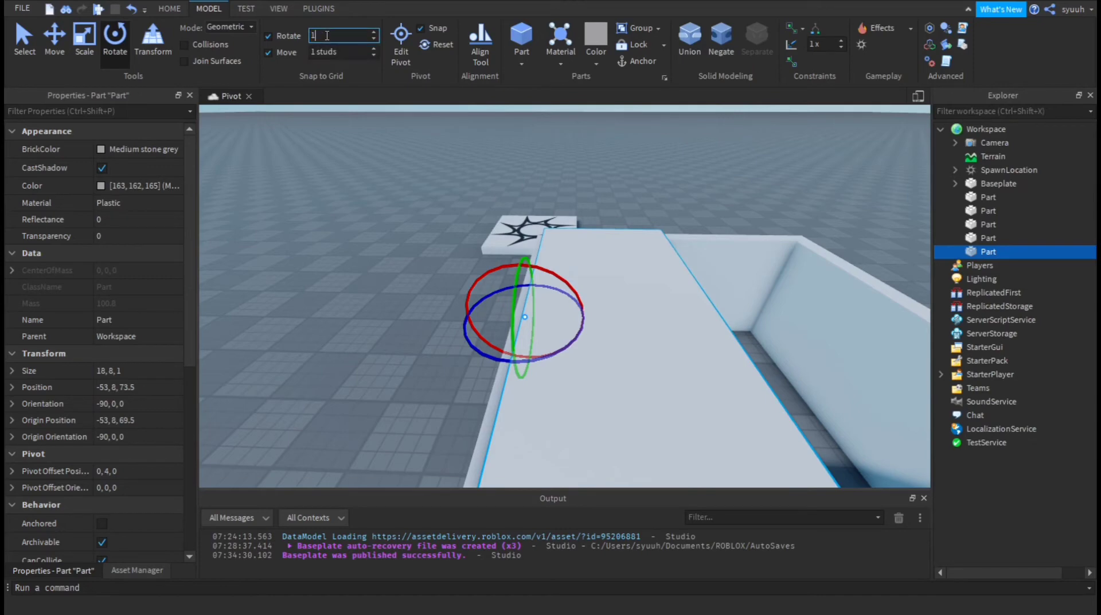
right_click_drag(492, 314, 492, 301)
left_click_drag(491, 302, 446, 327)
mouse_move(485, 289)
right_mouse_down()
mouse_move(474, 288)
mouse_move(485, 289)
right_mouse_up()
left_click(545, 398)
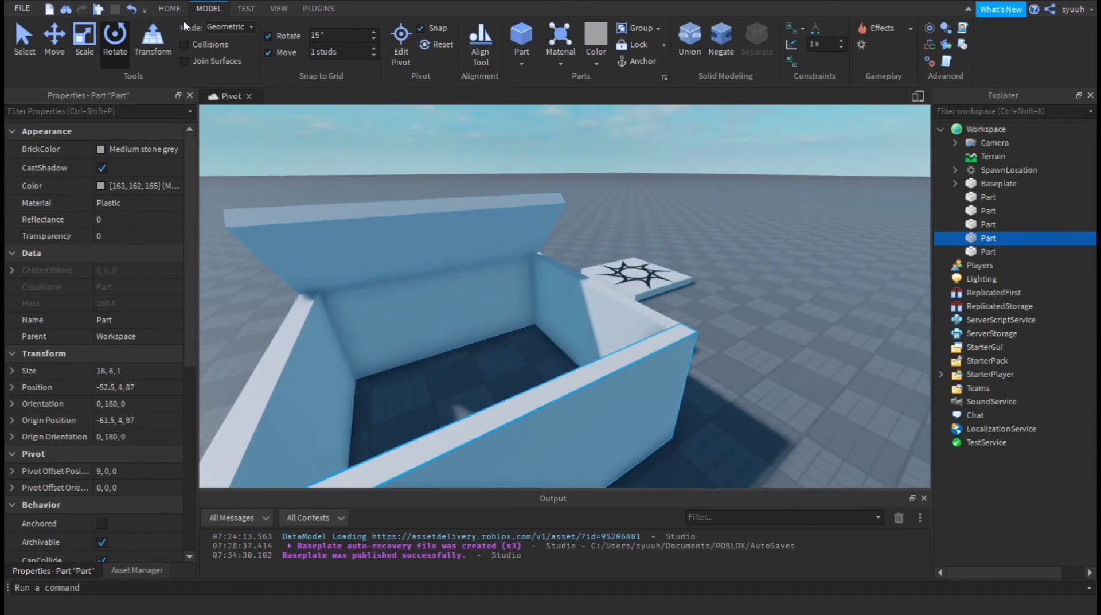
Move the selected front wall's pivot to the middle of its top edge, offset 0, 4, 0
left_click(63, 51)
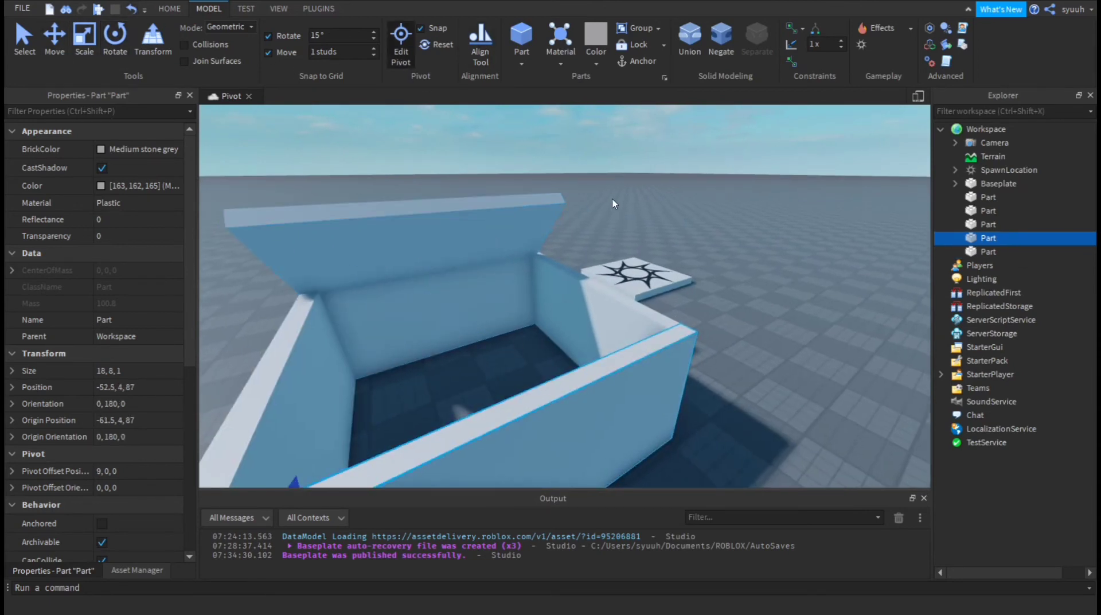
right_click_drag(614, 203, 595, 224)
left_click_drag(516, 392, 519, 392)
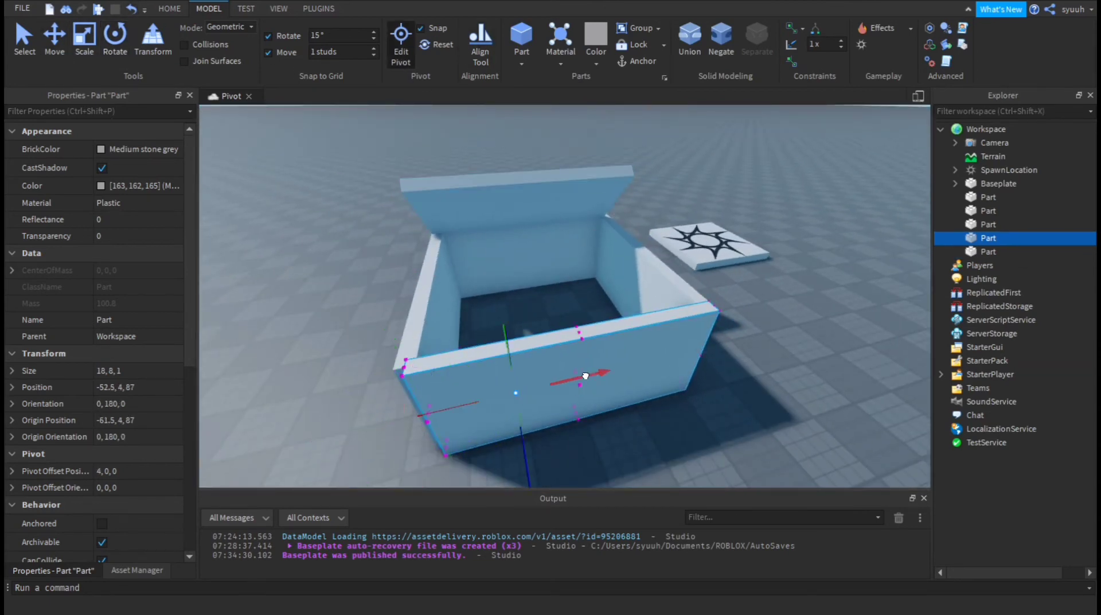
left_click_drag(593, 371, 592, 367)
left_click_drag(581, 299, 580, 248)
right_click_drag(581, 248, 637, 232)
key("a")
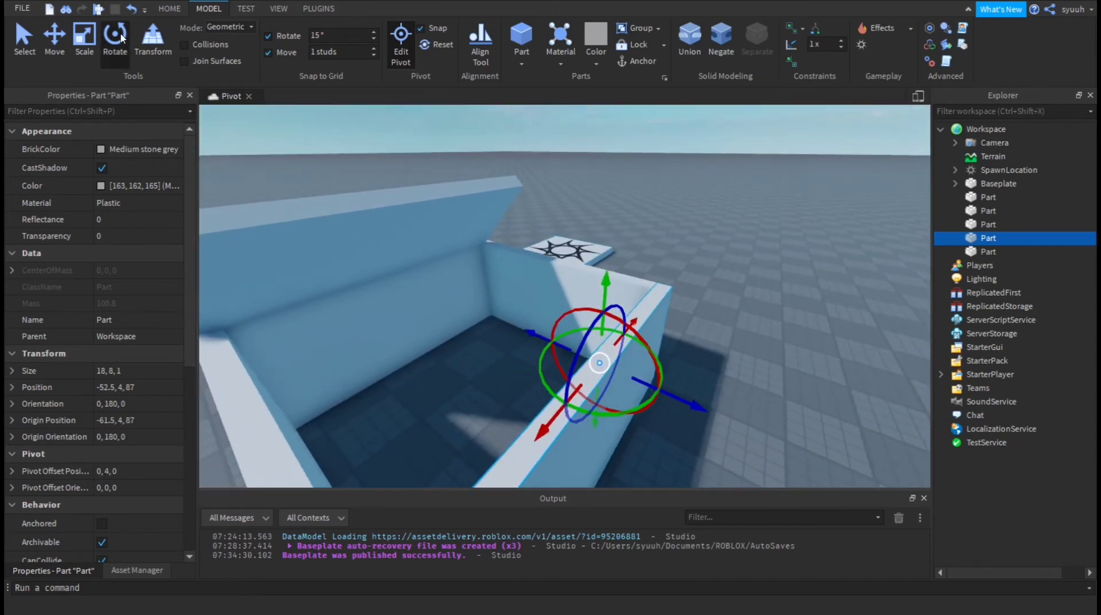
Duplicate the front wall and rotate the copy about its top-edge pivot to orientation -45, 0, 180, as a second lid panel
left_click(122, 38)
right_click_drag(545, 312, 542, 315)
key("a")
right_click_drag(600, 345, 602, 350)
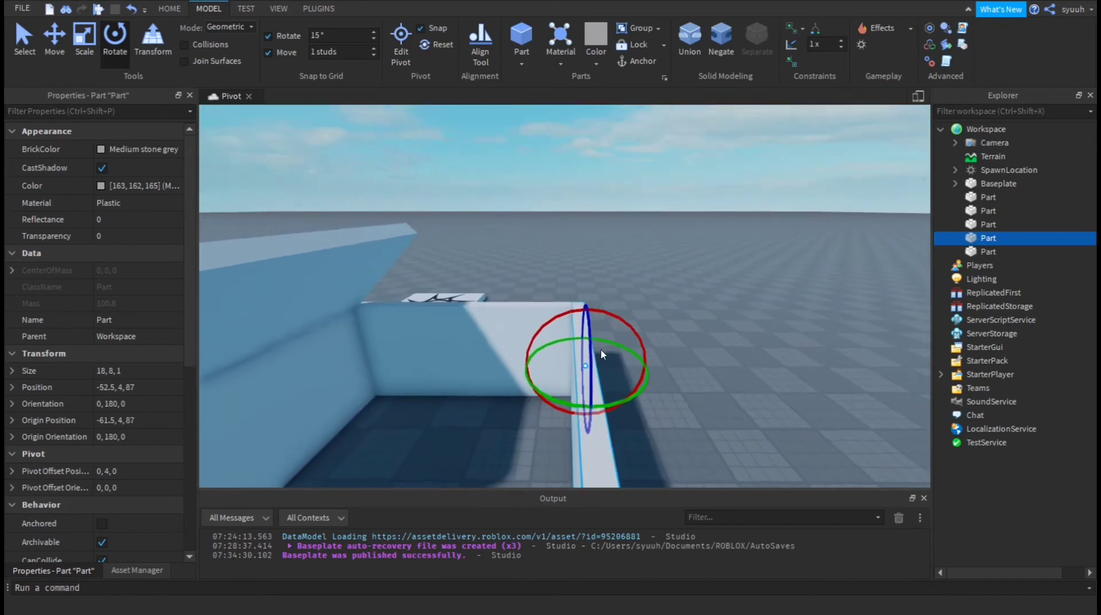
key("ctrl+d")
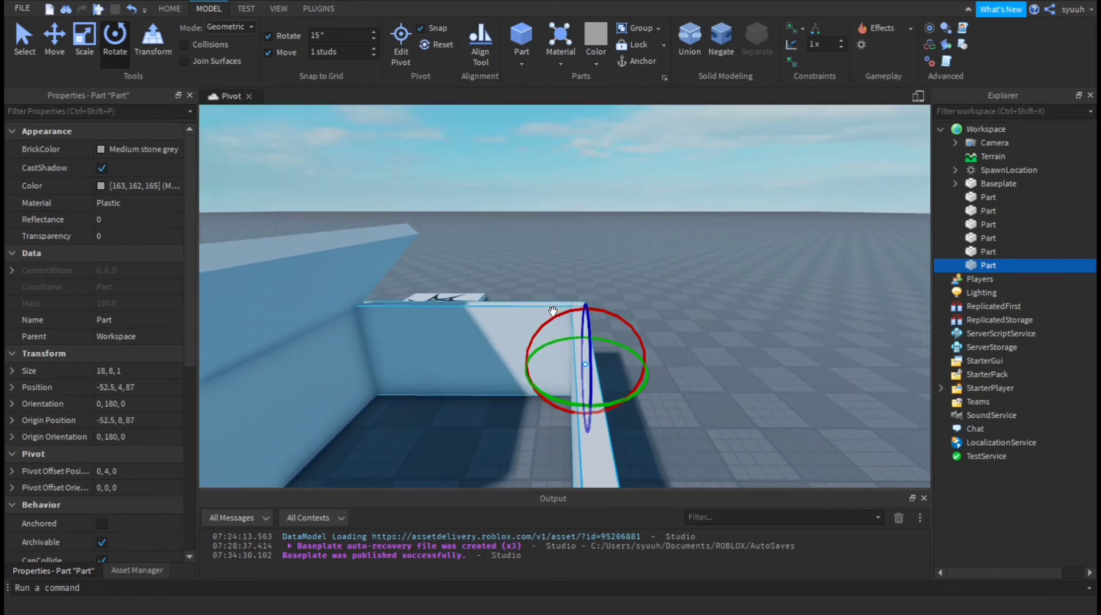
left_click_drag(588, 310, 745, 386)
key("s")
right_click_drag(746, 386, 749, 321)
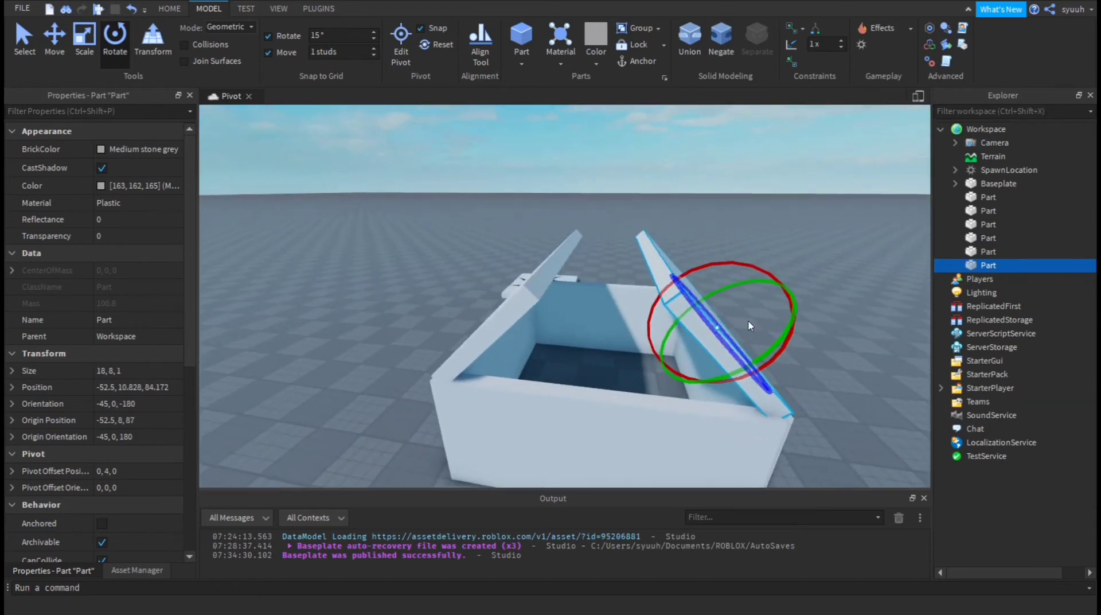
left_click_drag(731, 273, 728, 222)
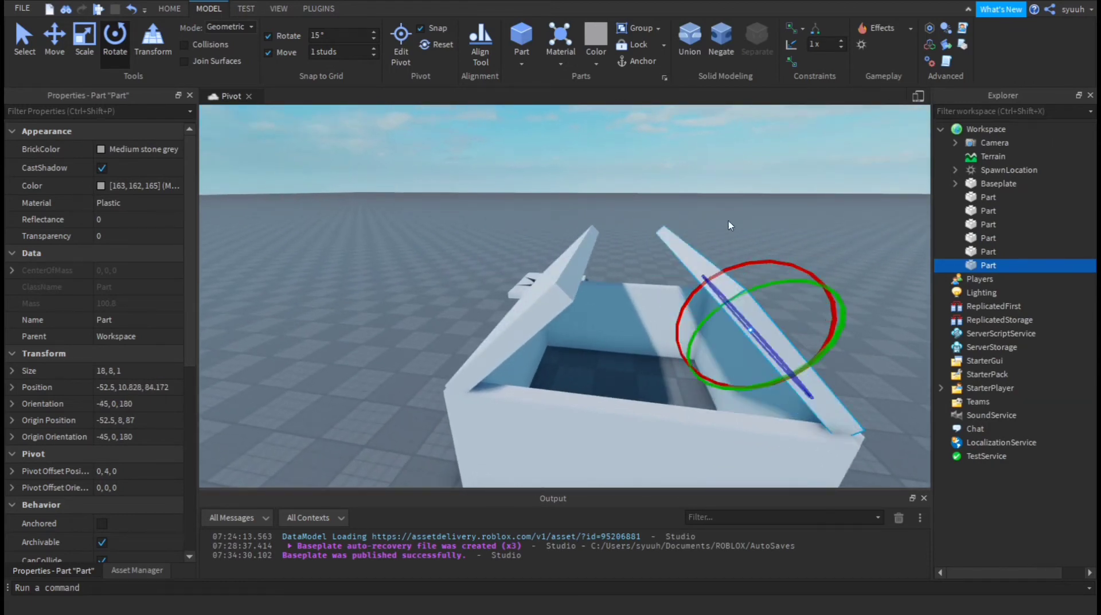
left_click(736, 210)
Try a different tilt for the second lid panel about its top-edge pivot, and undo that rotation
right_click_drag(735, 210, 736, 210)
key("s")
key("w")
key("a")
key("d")
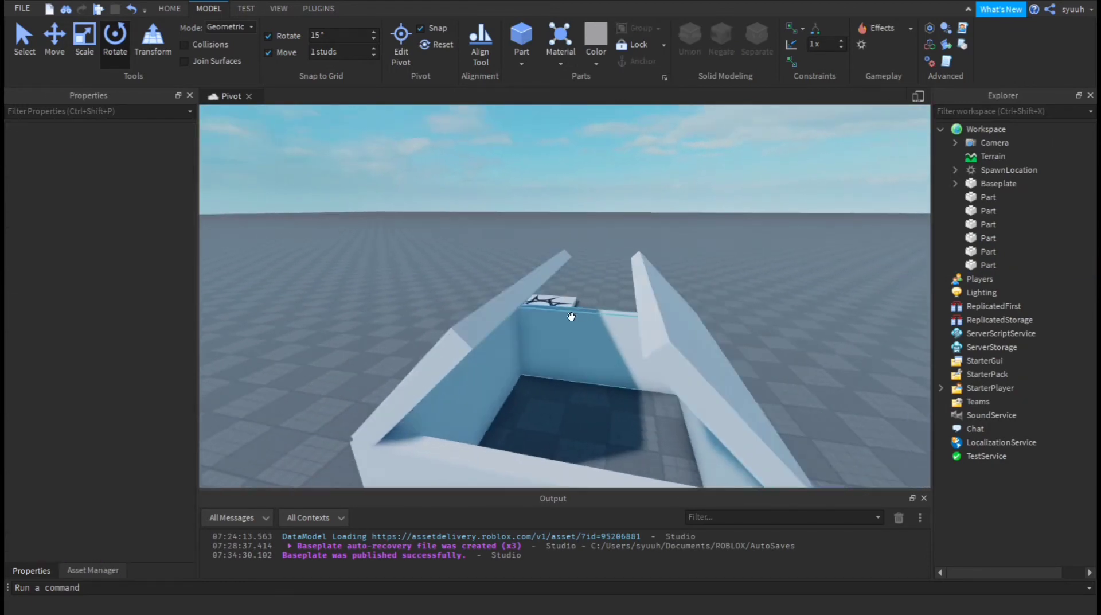
key("s")
left_click(668, 318)
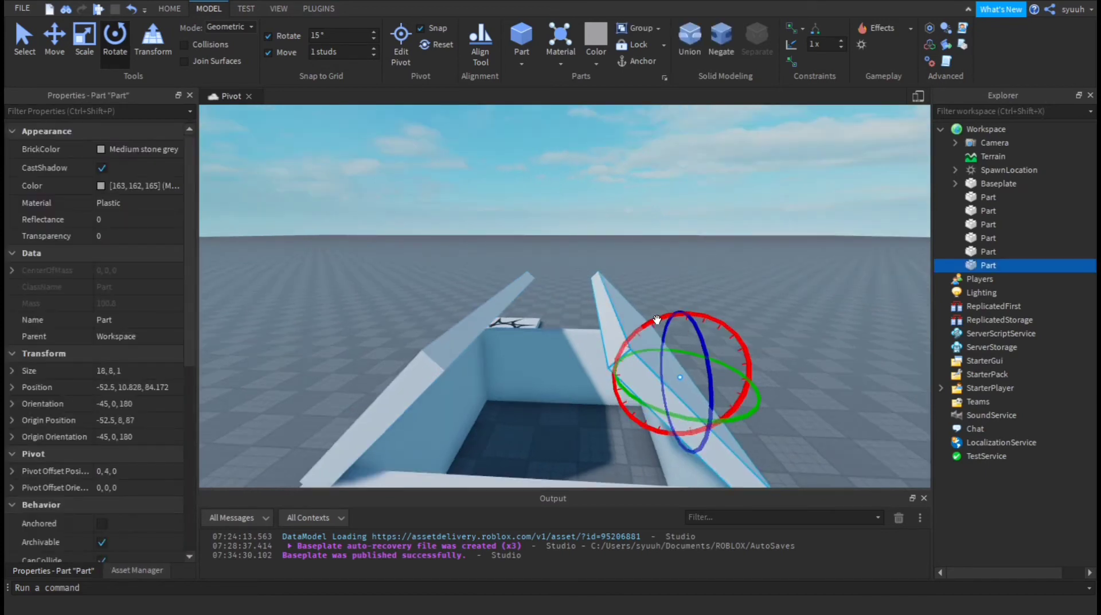
left_click_drag(656, 320, 641, 333)
left_click(650, 238)
key("s")
right_click_drag(650, 238, 644, 217)
key("a")
key("w")
key("ctrl+z")
left_click(737, 207)
key("s")
key("d")
key("w")
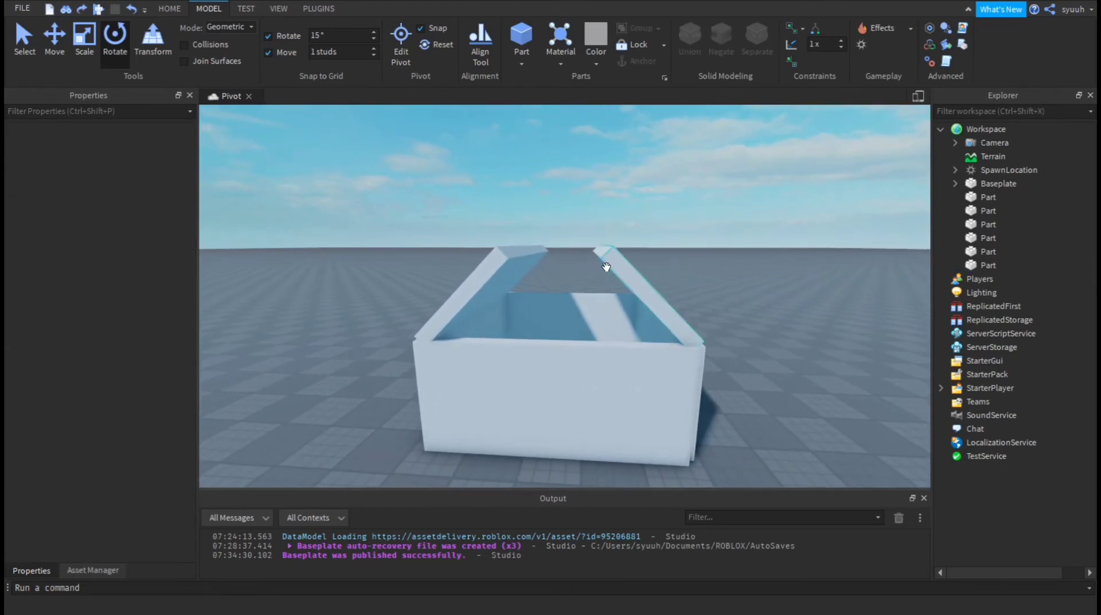
Scale both slanted lid panels upward until they meet as a gable roof, with the first lid sized 18, 13, 1
left_click(607, 259)
key("ctrl+3")
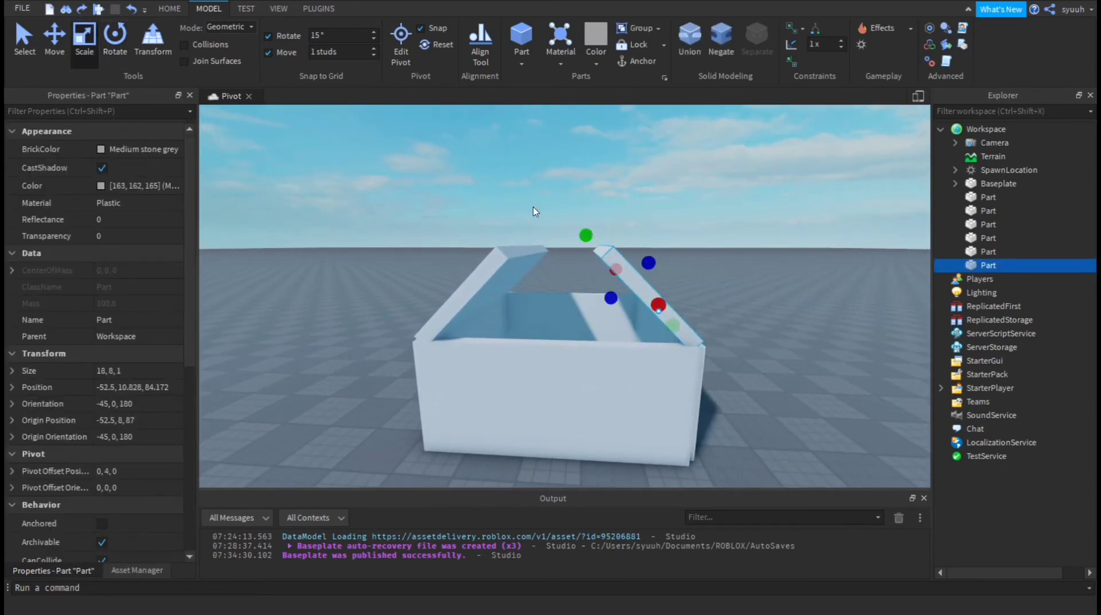
left_click_drag(587, 239, 588, 210)
left_click(514, 276)
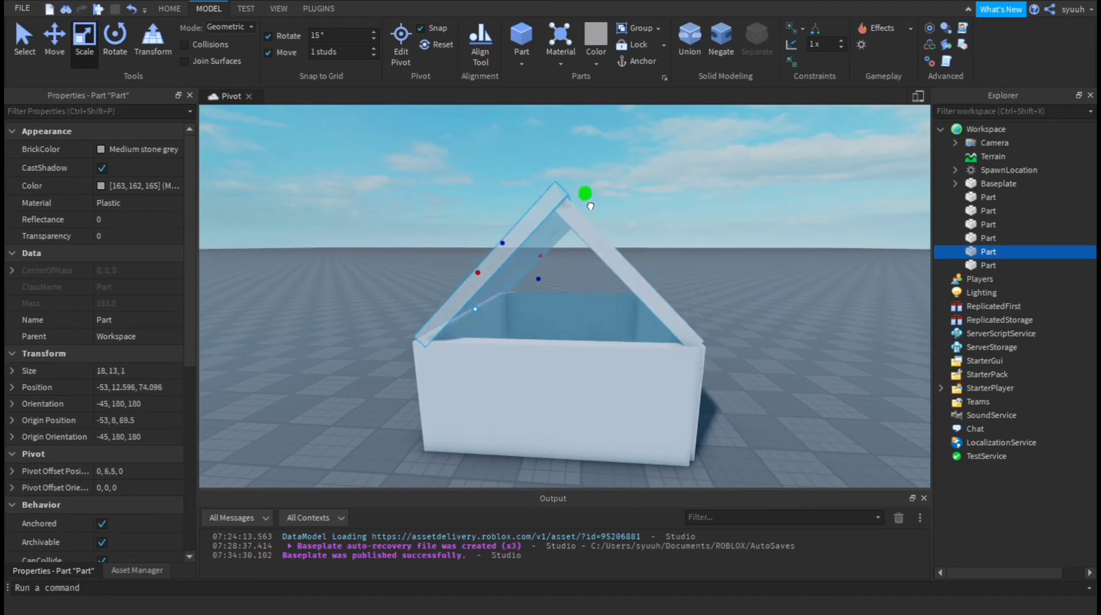
left_click(648, 224)
Examine the gable-roofed box from several sides
key("d")
right_click_drag(648, 224, 670, 222)
key("d")
key("s")
key("a")
key("w")
key("s")
right_click_drag(642, 274, 633, 246)
key("a")
key("s")
key("w")
Delete all the parts and the spawn location, and insert a wedge on the empty baseplate
key("ctrl+a")
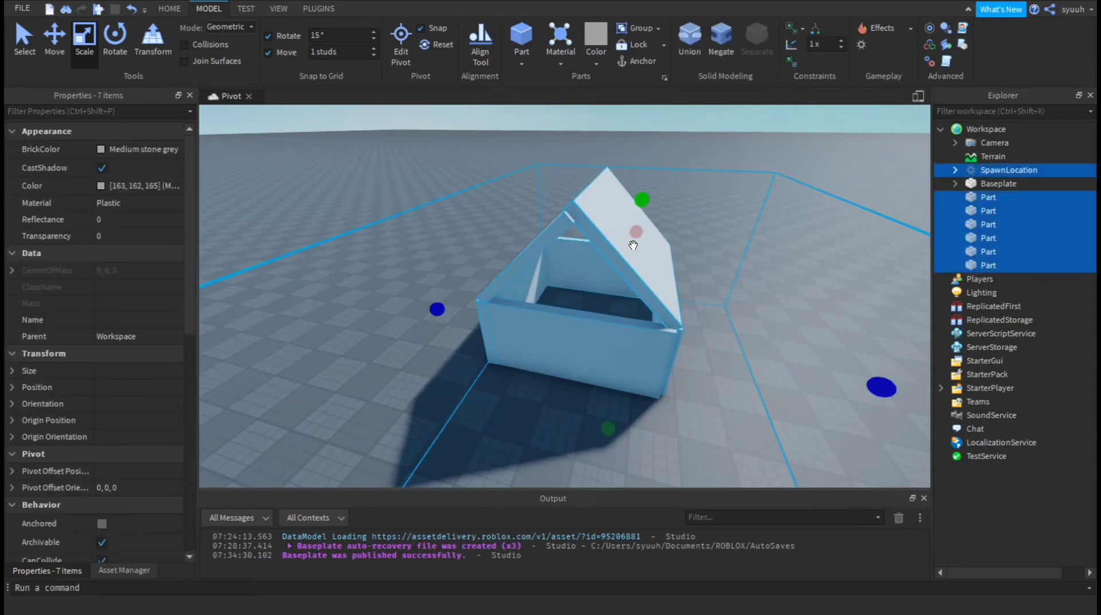
key("Delete")
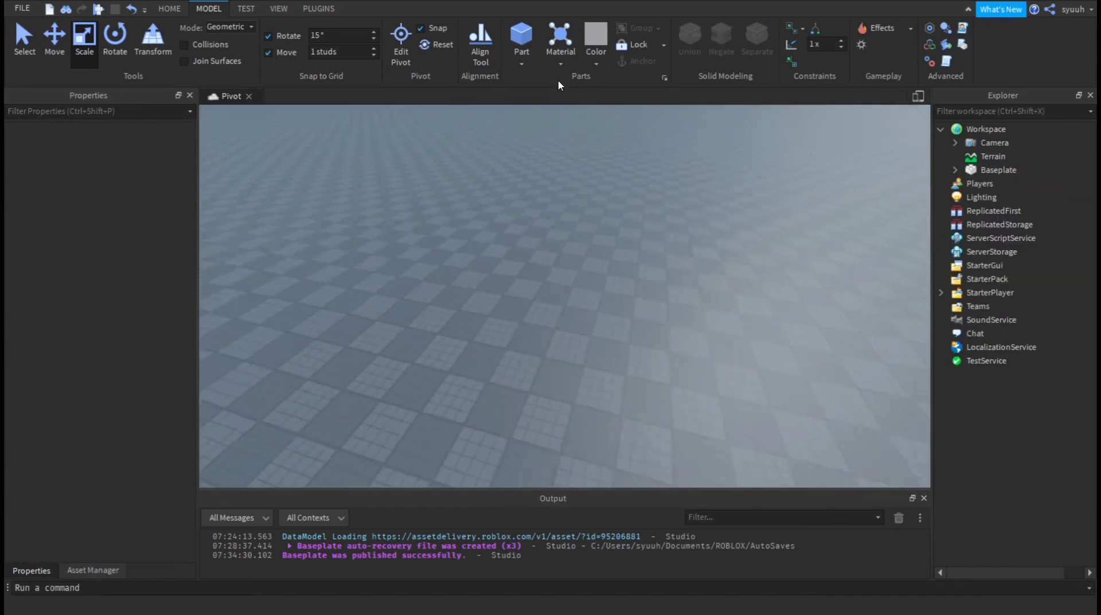
left_click(525, 50)
key("Delete")
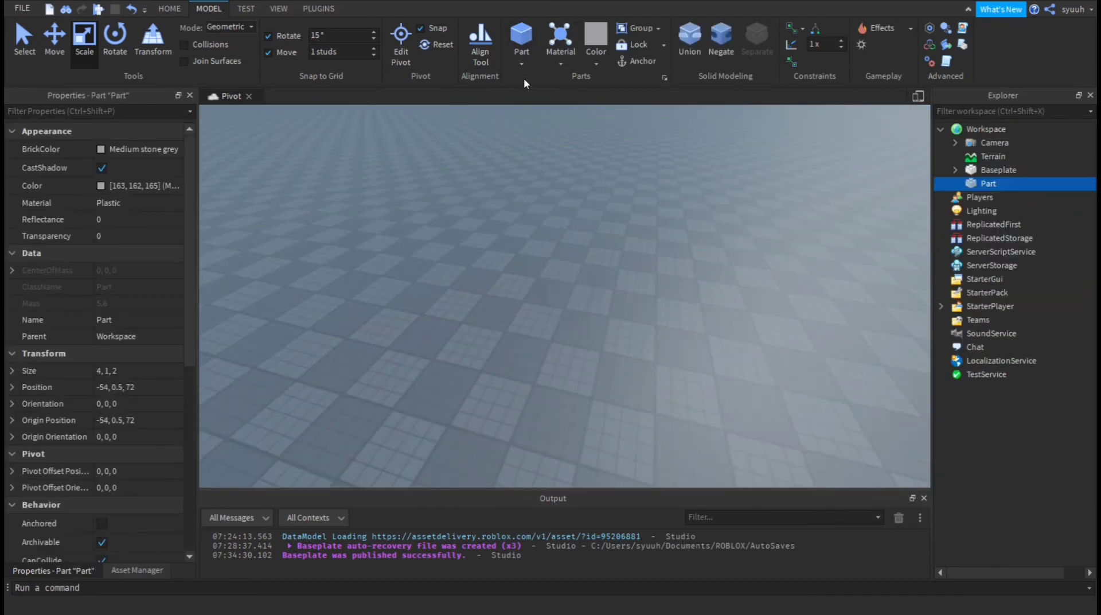
left_click(524, 65)
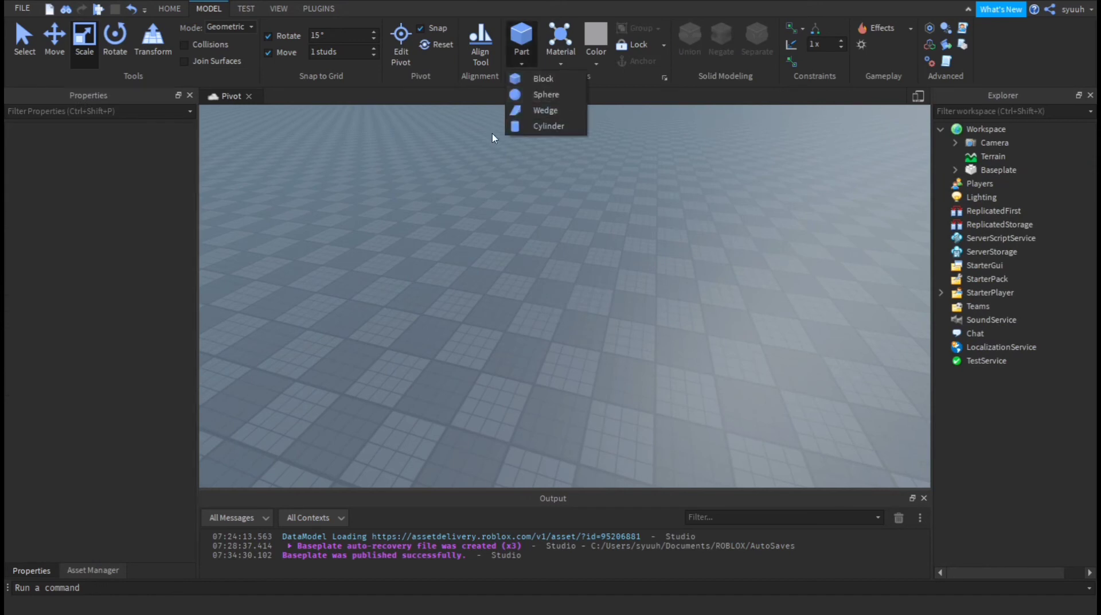
left_click(527, 111)
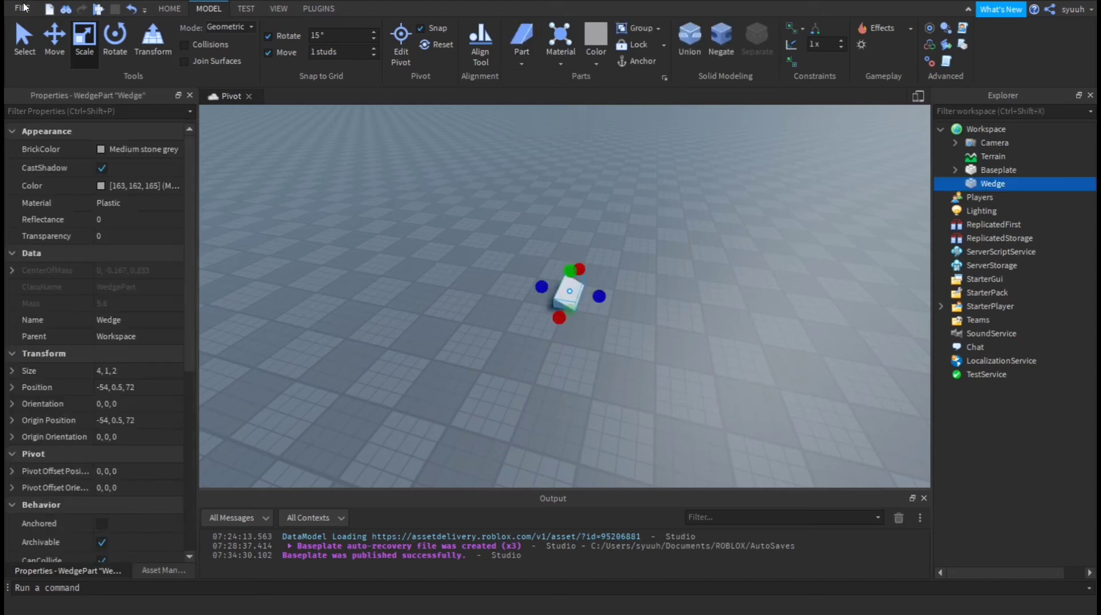
Move the wedge's pivot to the middle of its tall back face, offset 0, 0, 1
left_click(62, 49)
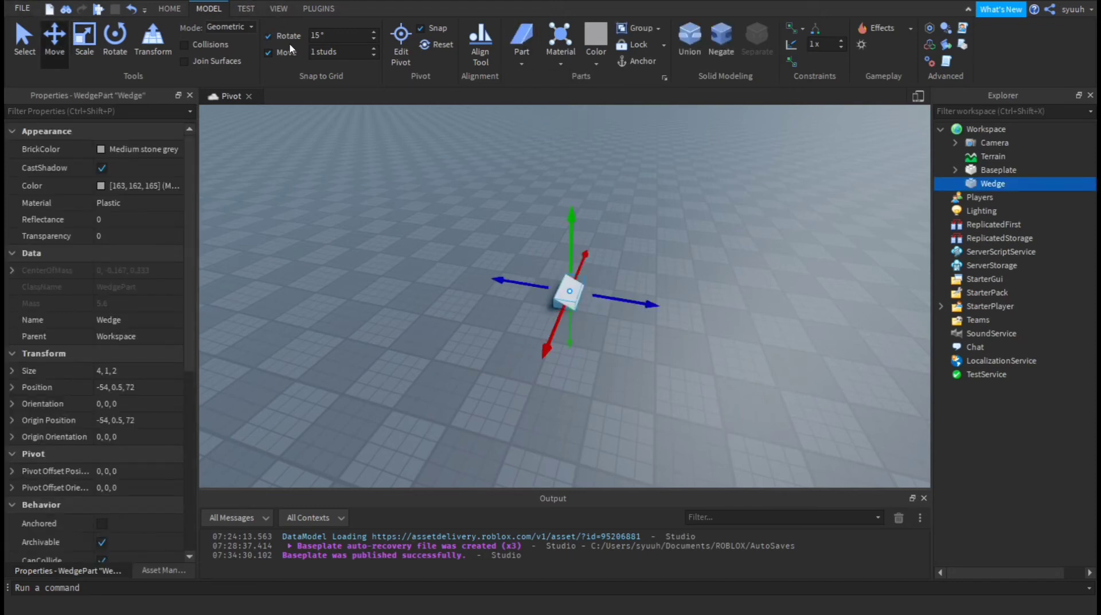
left_click(400, 46)
scroll(522, 226, "up", 5)
key("d")
key("a")
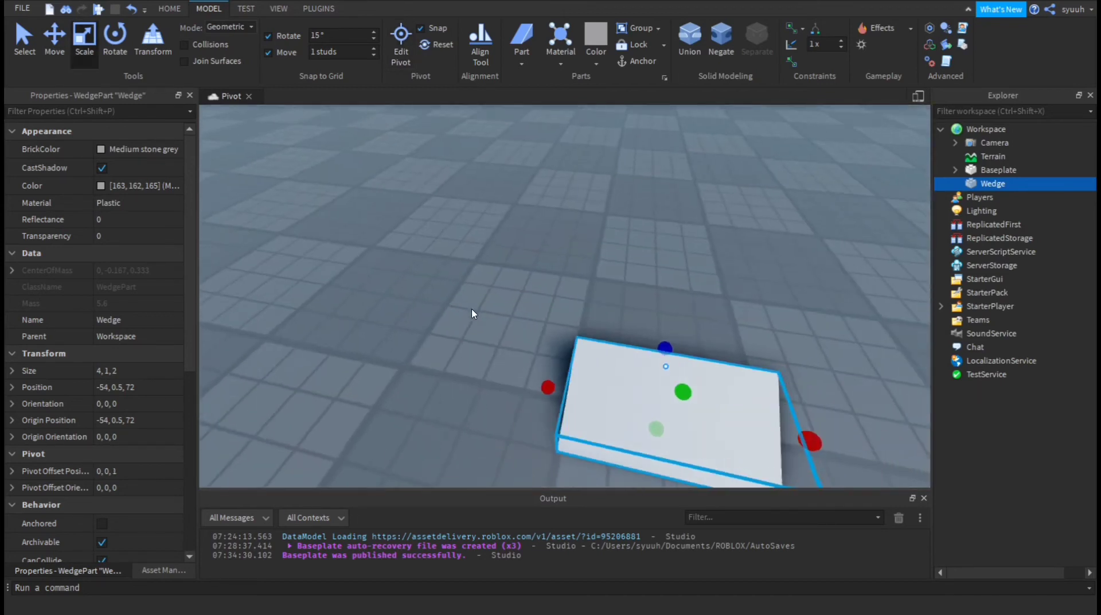
Move the wedge's pivot one stud beyond its back face, to offset 0, 0, 2
key("d")
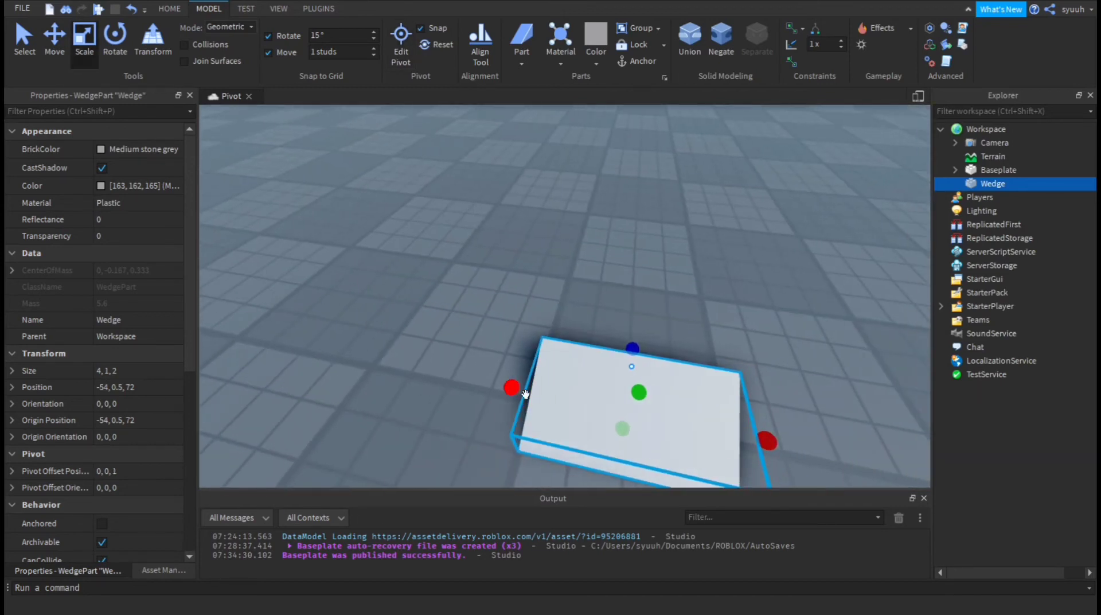
left_click(513, 390)
key("a")
right_click_drag(777, 276, 775, 276)
key("s")
key("w")
left_click(396, 49)
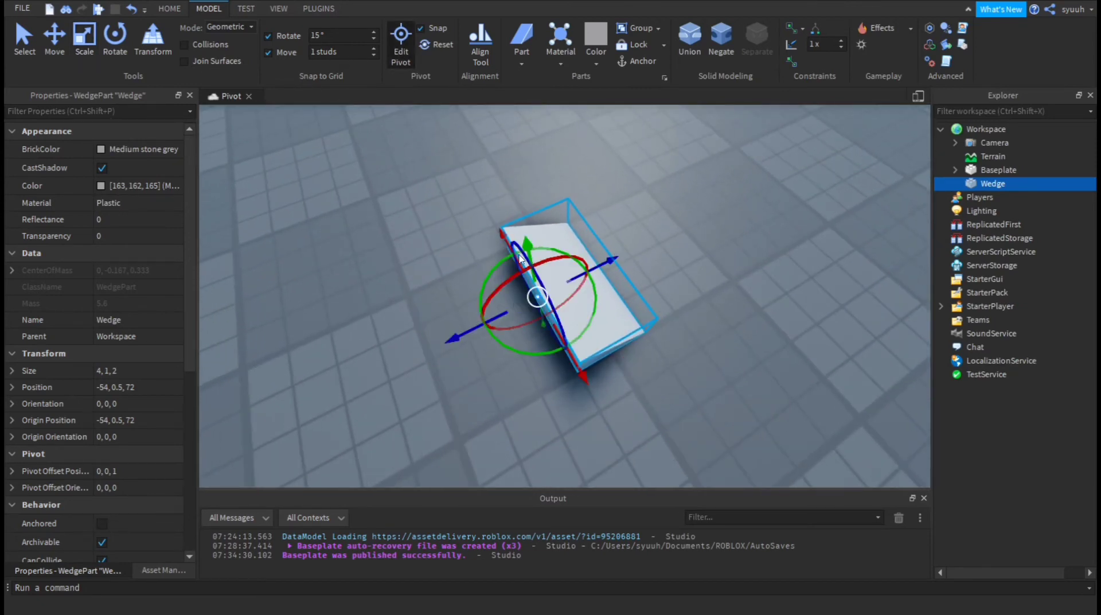
left_click_drag(607, 261, 571, 279)
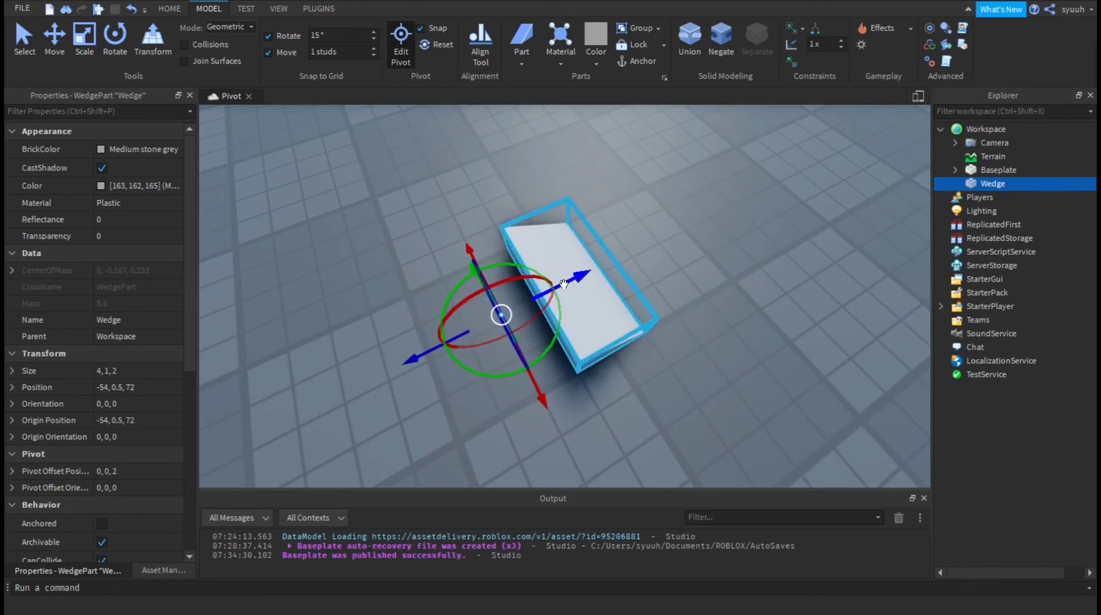
right_click_drag(719, 247, 719, 247)
key("d")
key("a")
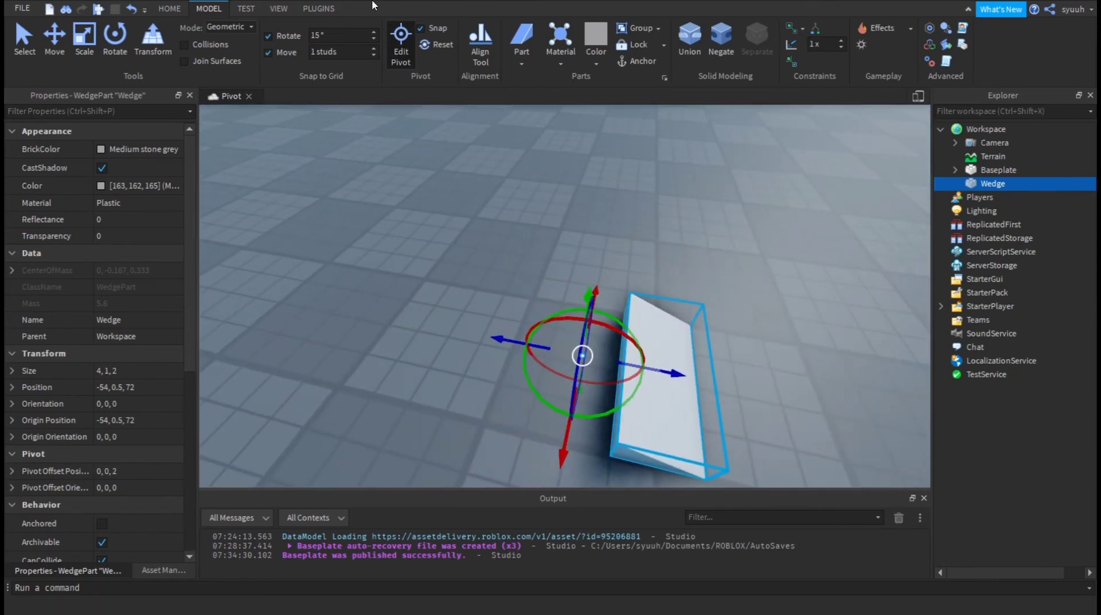
Make three copies of the wedge, rotating them about the shared pivot and vertical axis to form a four-sided ring with 90° spacing
left_click(127, 50)
key("s")
key("ctrl+d")
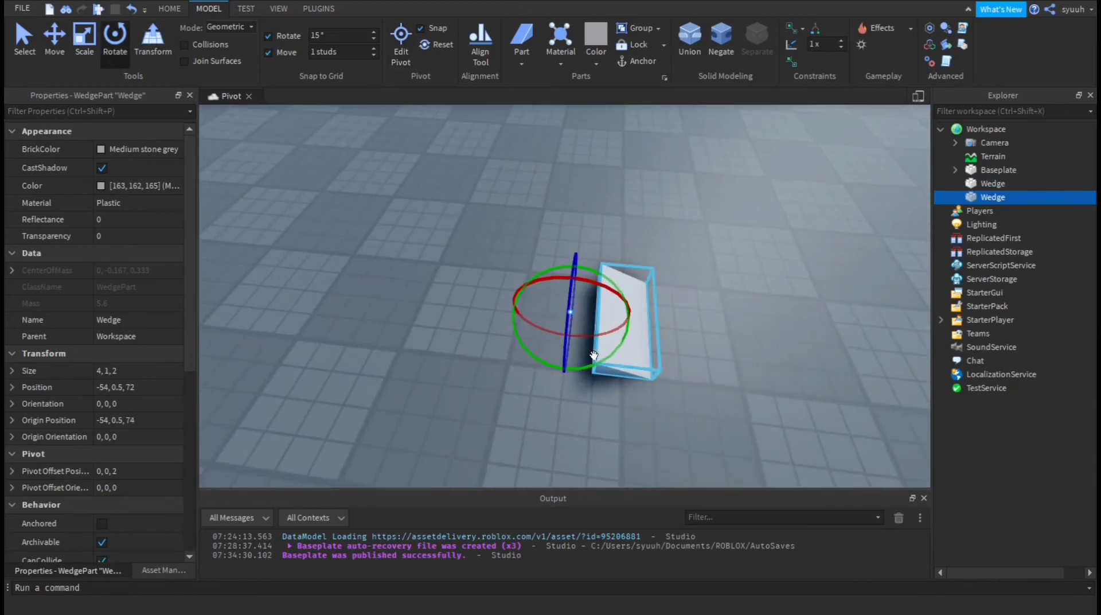
left_click_drag(594, 359, 635, 286)
key("ctrl+d")
left_click_drag(598, 361, 612, 279)
left_click_drag(621, 343, 620, 271)
key("ctrl+d")
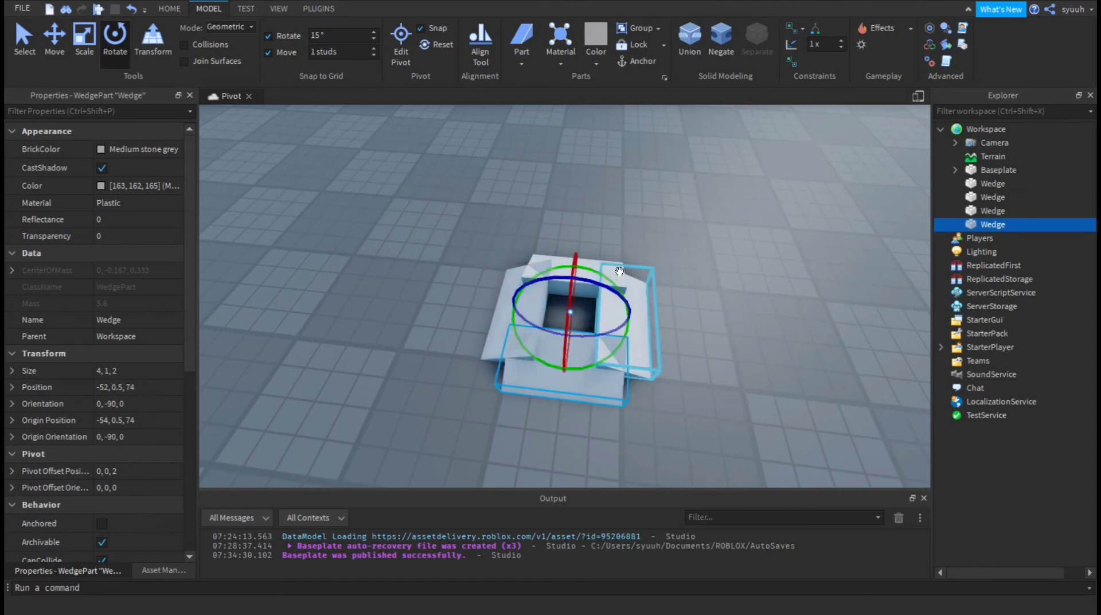
left_click(751, 295)
Examine the overlapping corners and central opening of the wedge ring up close and from farther away
scroll(730, 294, "down", 3)
right_click_drag(751, 295, 644, 277)
scroll(561, 249, "up", 3)
scroll(686, 301, "up", 3)
scroll(683, 299, "down", 4)
scroll(676, 273, "up", 4)
scroll(644, 278, "down", 3)
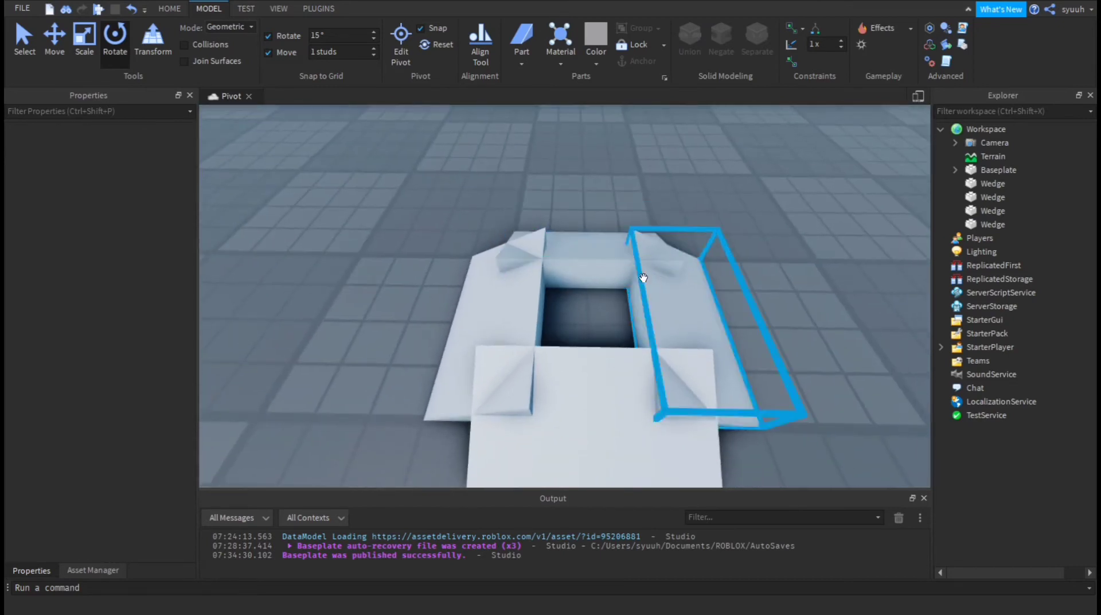
scroll(644, 354, "down", 5)
scroll(608, 354, "up", 2)
Duplicate two opposite wedges and rotate the copies upright about the shared pivot, one of them to orientation 90, -90, 0
left_click(579, 356)
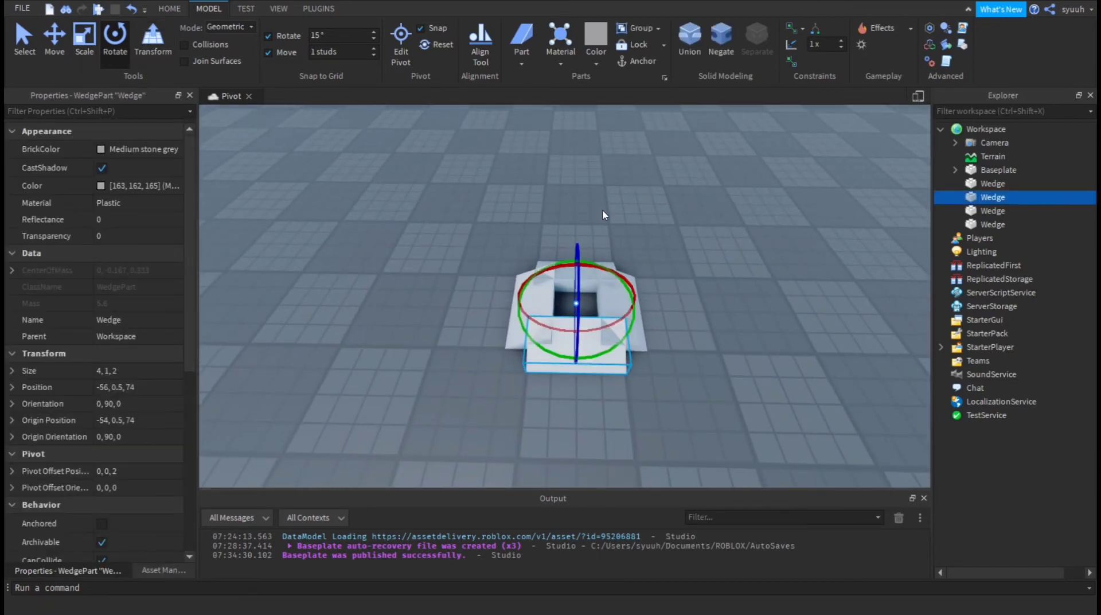
right_click_drag(623, 257, 624, 259)
key("w")
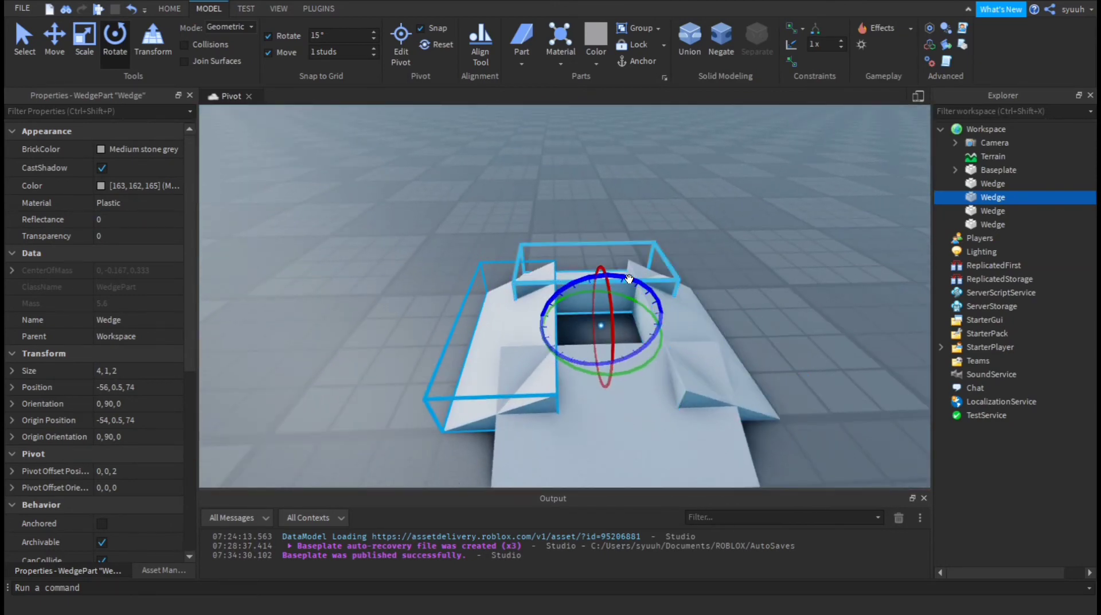
key("ctrl+d")
left_click_drag(632, 280, 707, 329)
key("ctrl+d")
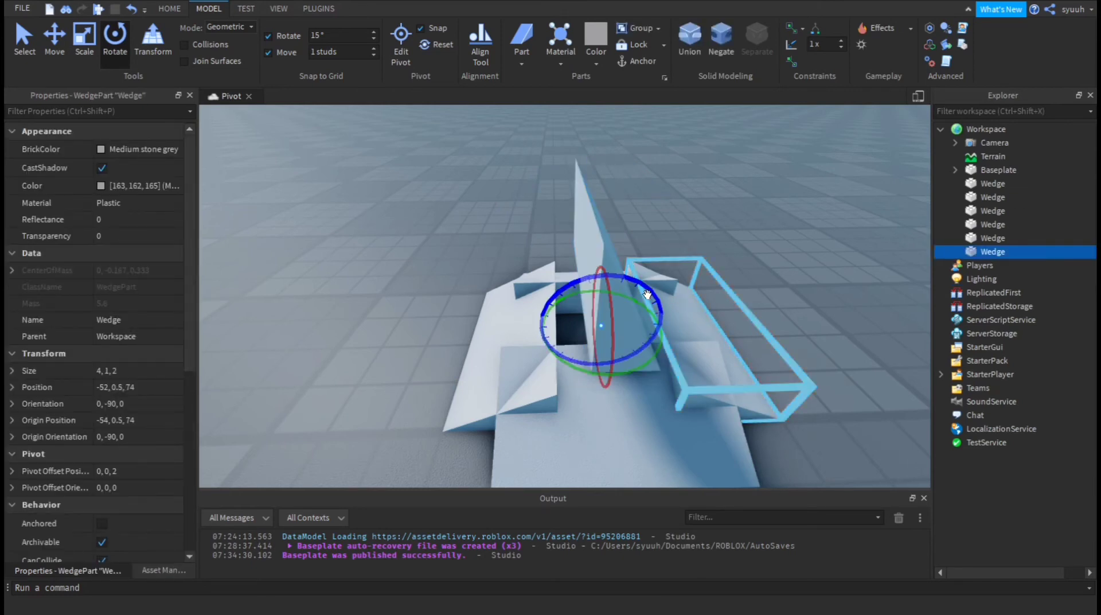
left_click_drag(651, 291, 536, 278)
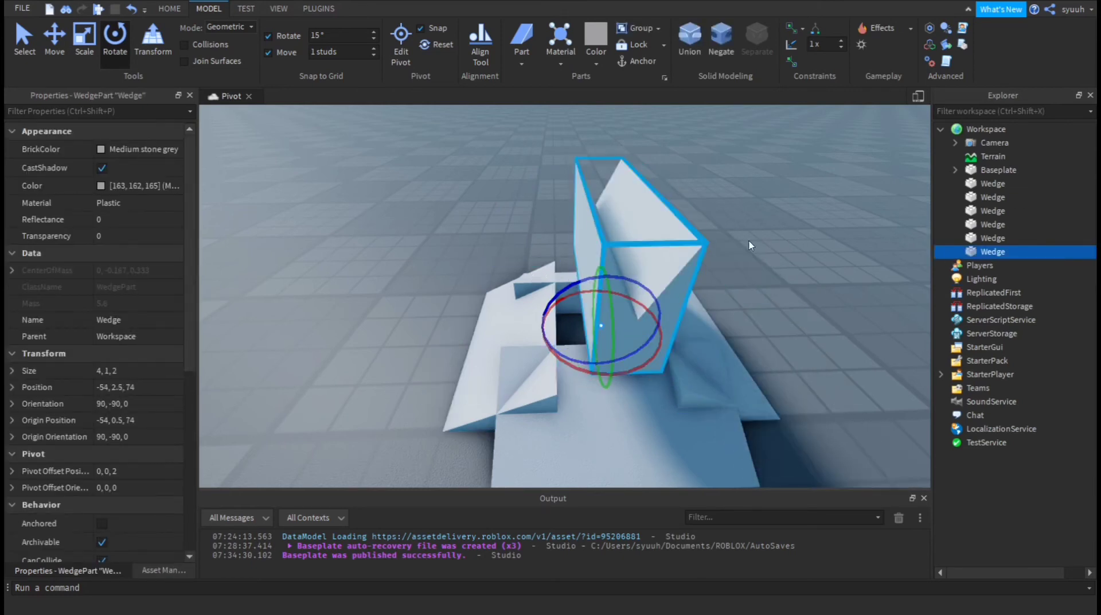
mouse_move(642, 282)
left_mouse_down()
mouse_move(628, 275)
mouse_move(644, 263)
left_mouse_up()
left_click(778, 229)
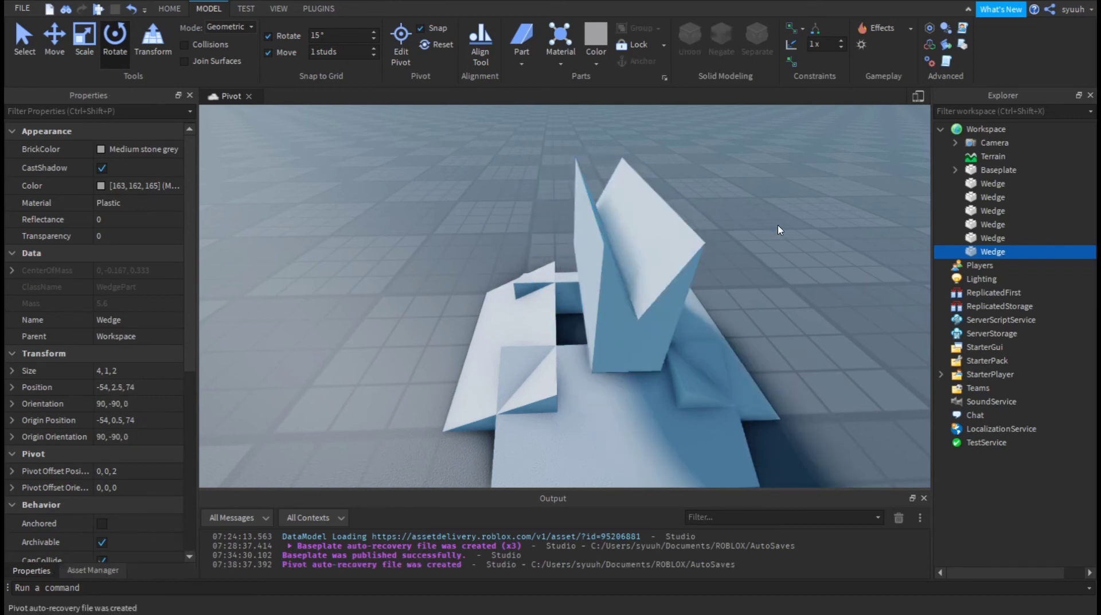
Duplicate the two upright wedges together and turn the copies a quarter turn about the vertical axis
right_click_drag(779, 230, 779, 230)
right_click_drag(710, 242, 646, 277)
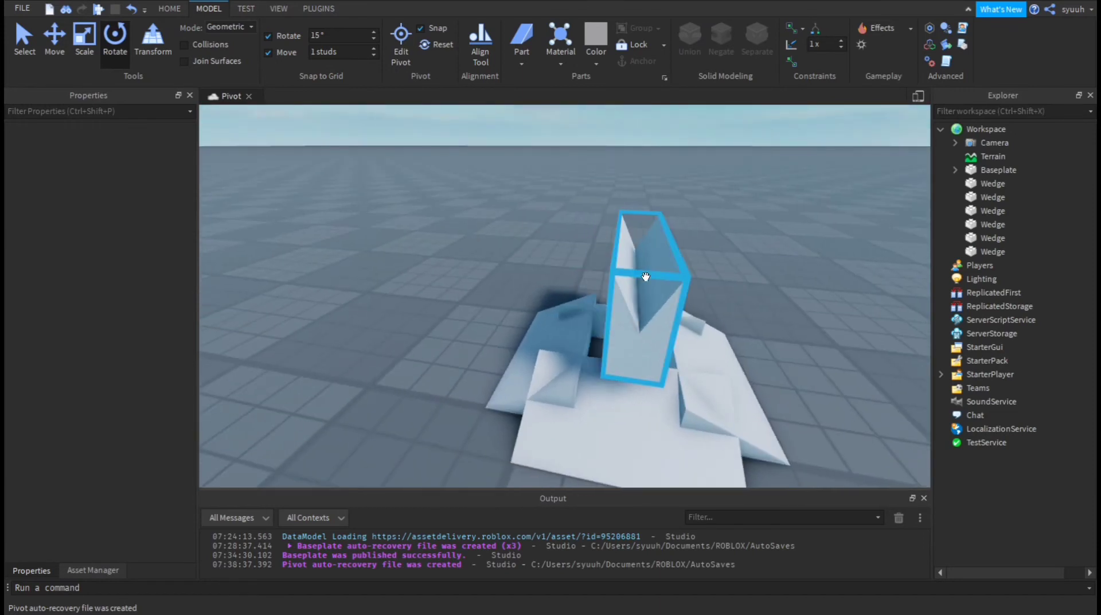
left_click(678, 297)
left_click(618, 260, "ctrl")
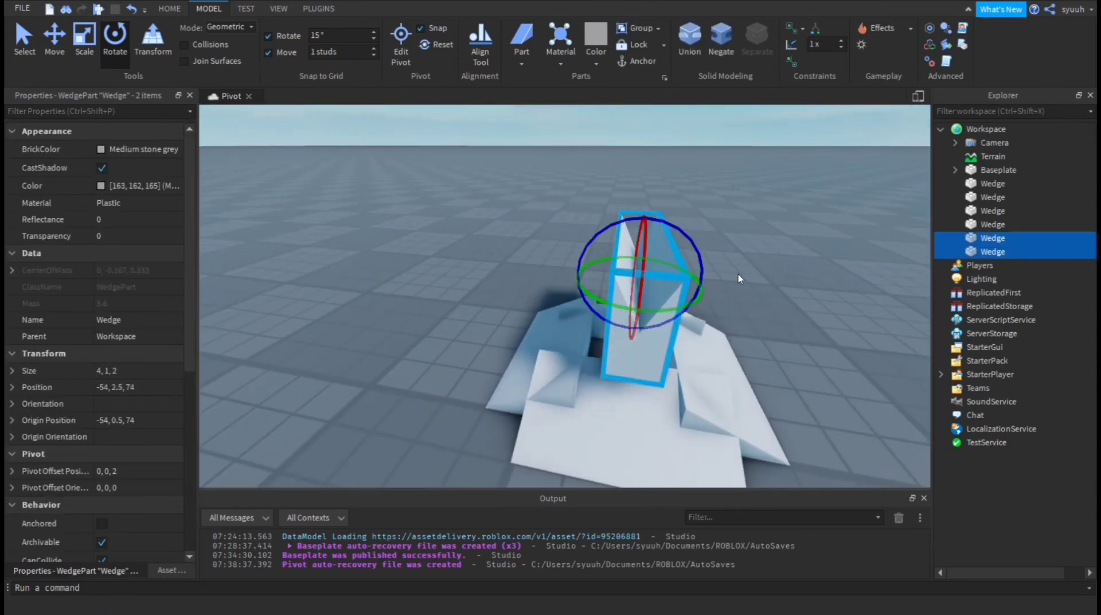
key("ctrl+d")
key("ctrl+r")
left_click(785, 249)
right_click_drag(784, 248, 724, 257)
scroll(759, 263, "down", 5)
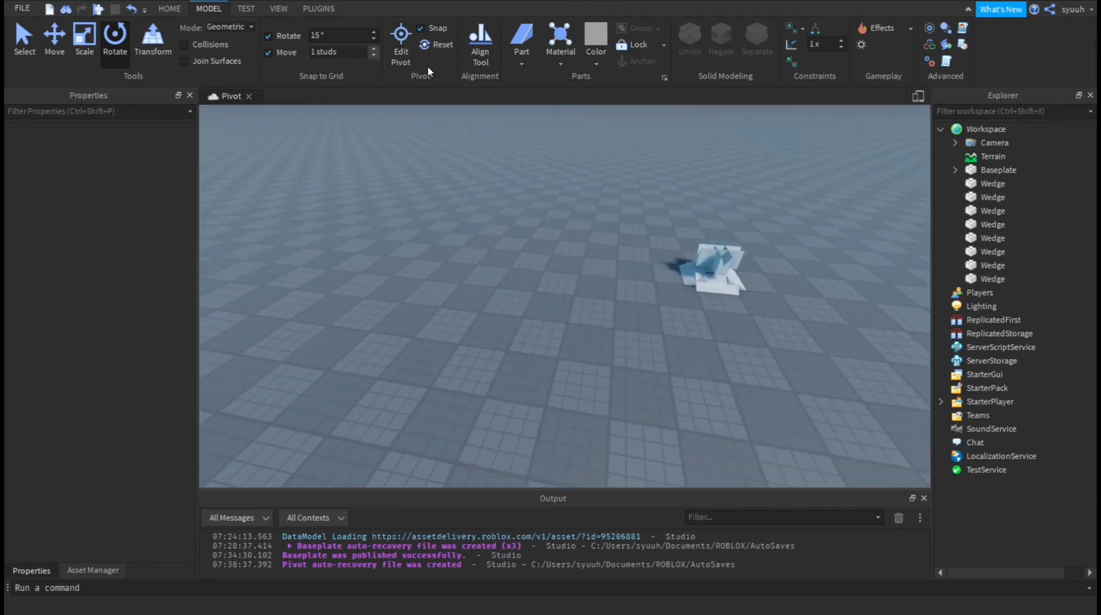
Insert a cylinder part onto the open baseplate beside the wedge structure
left_click(525, 62)
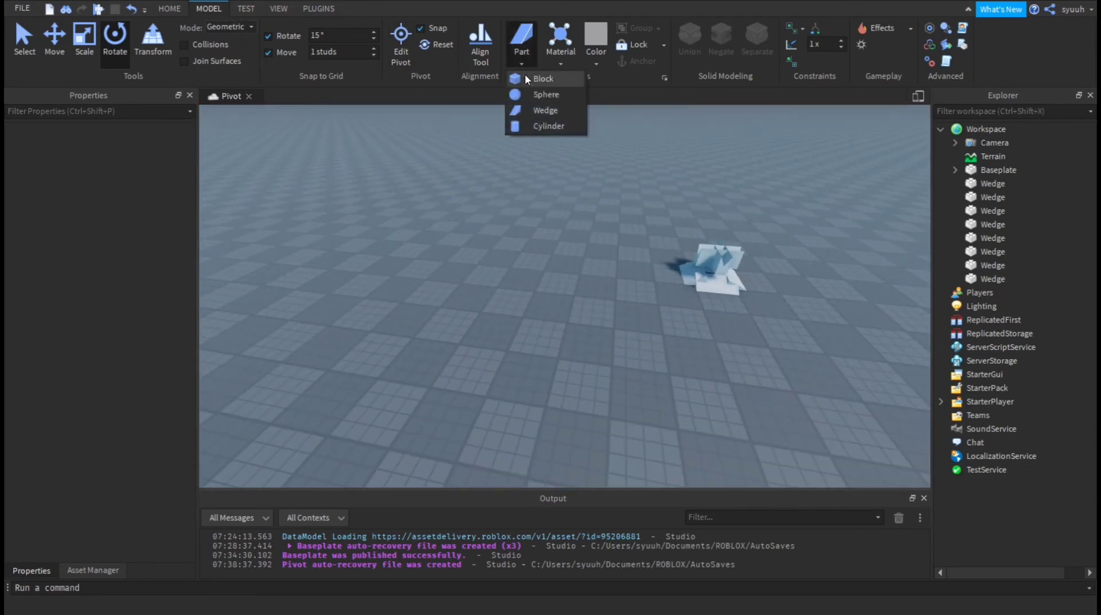
left_click(514, 127)
scroll(588, 276, "up", 3)
right_click_drag(588, 277, 587, 276)
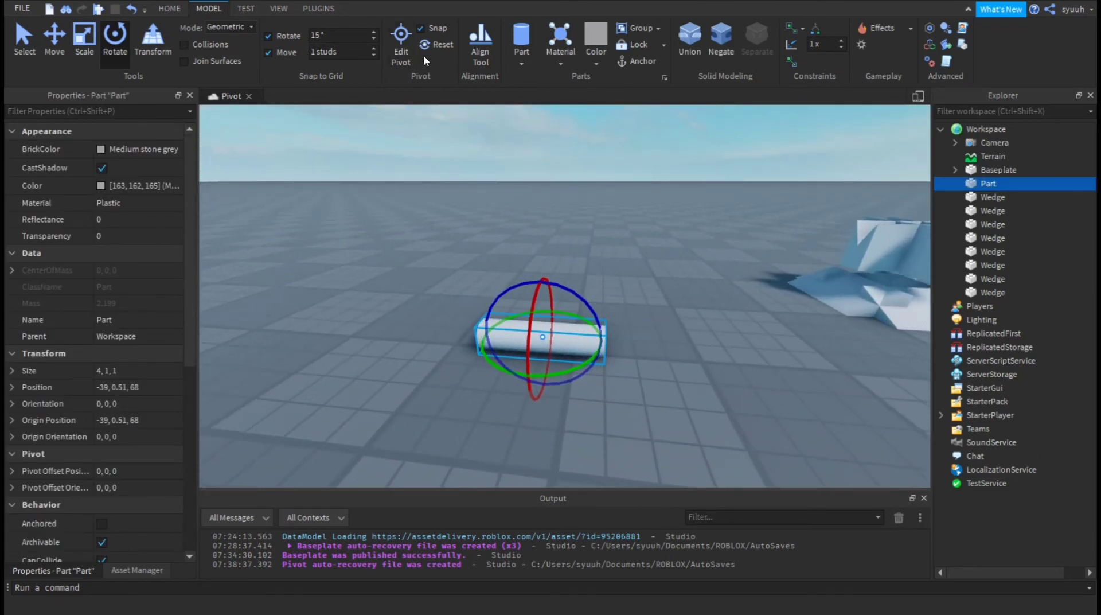
Move the cylinder's pivot to the centre of its end face, offset 2, 0, 0, and turn the pivot to 0, 0, -90
left_click_drag(632, 342, 625, 350)
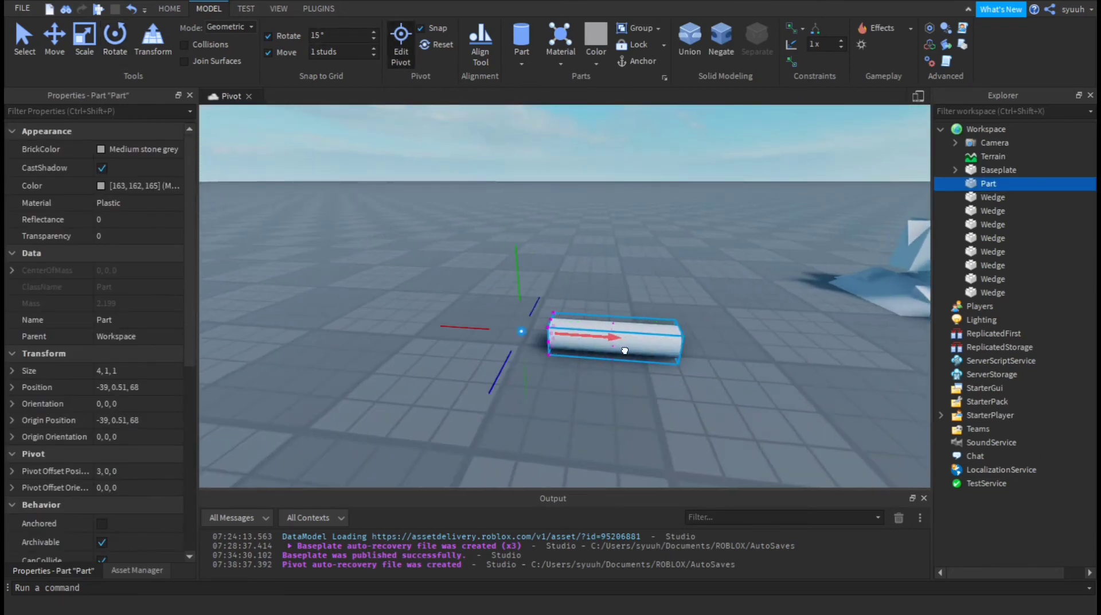
left_click_drag(577, 288, 555, 272)
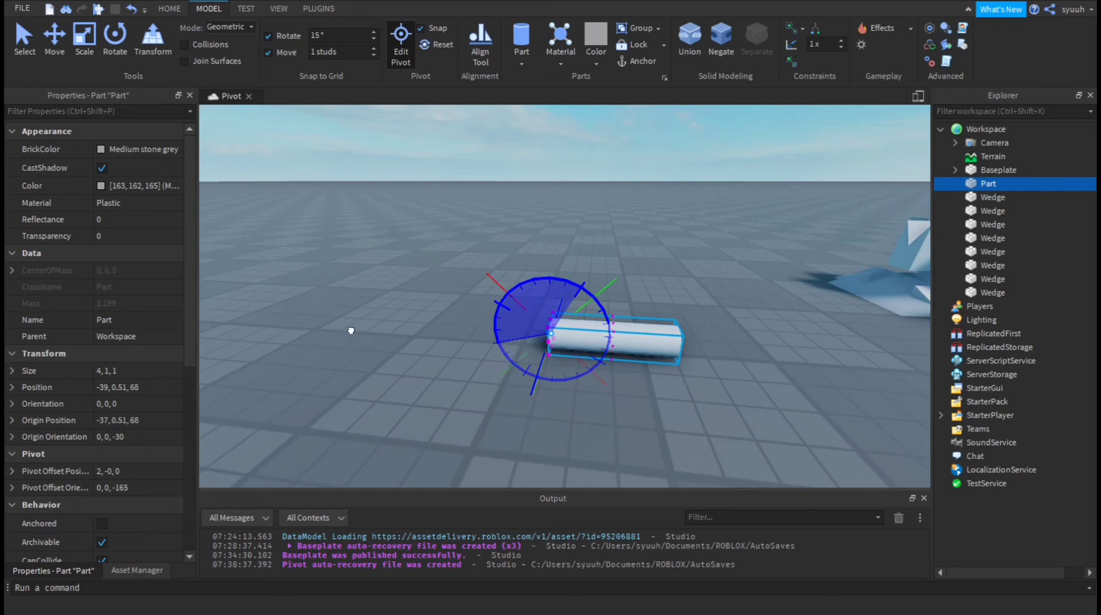
left_click_drag(349, 278, 357, 243)
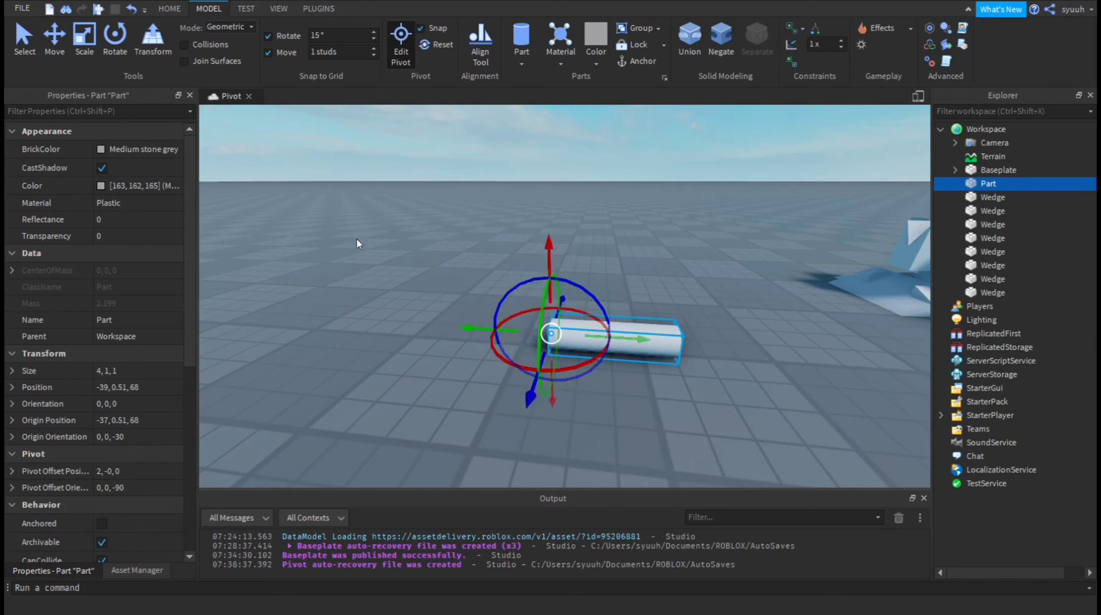
Rotate the cylinder upright about its end pivot to orientation 0, 0, -90 and move it to position -40, 2.51, 68
left_click(114, 50)
left_click(582, 295)
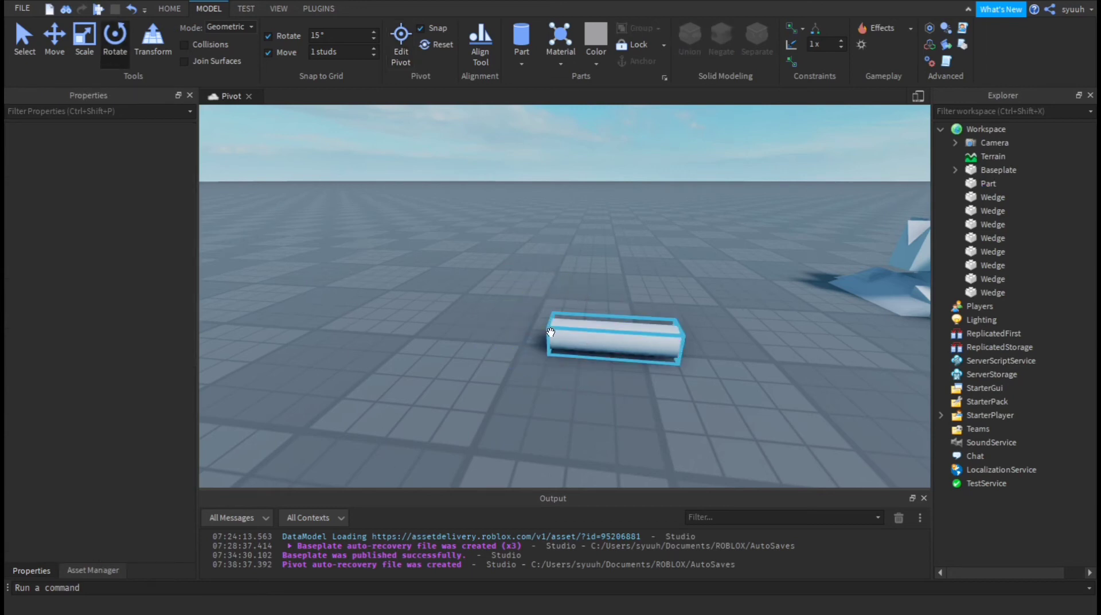
left_click(614, 339)
left_click_drag(599, 304, 442, 243)
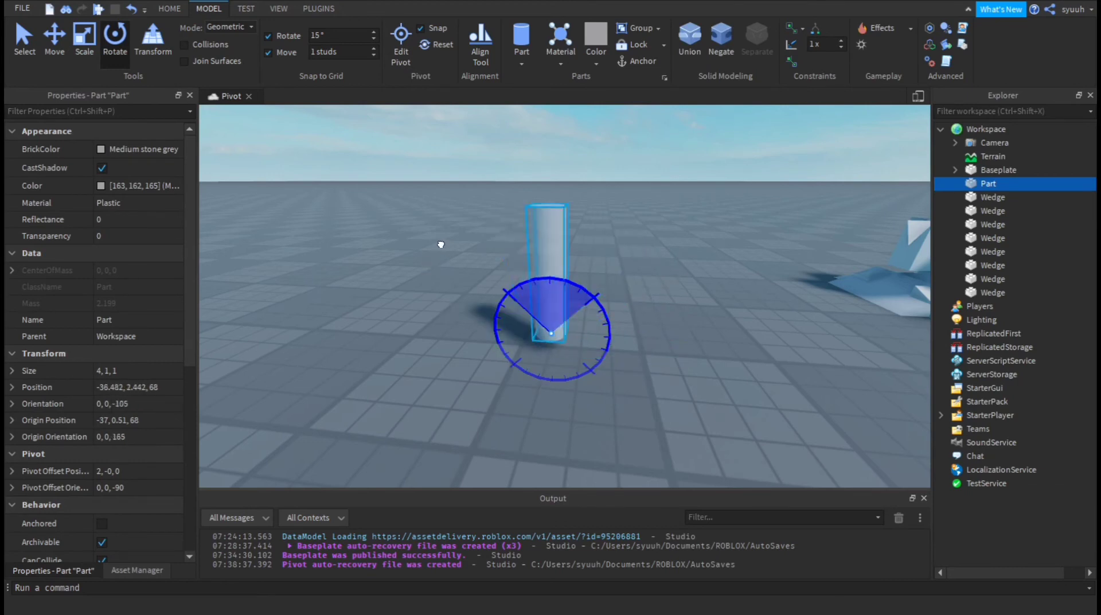
left_click(49, 53)
left_click_drag(608, 333, 690, 342)
right_click_drag(689, 342, 511, 216)
scroll(511, 215, "up", 1)
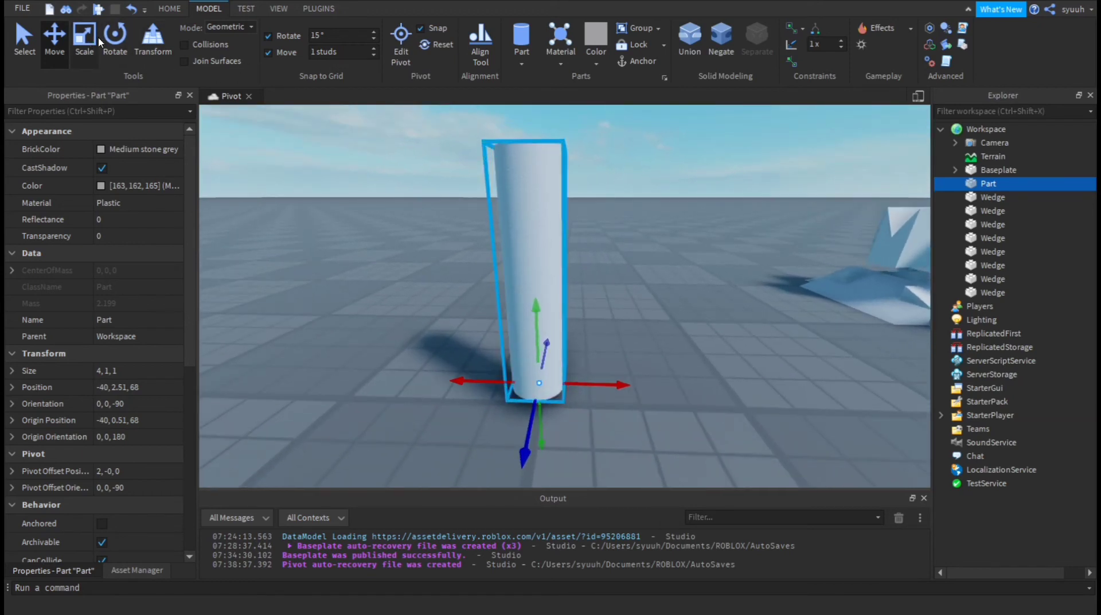
Turn the cylinder over to orientation 0, 180, 90 so its pivot is on top, and stand it back on the baseplate
left_click(114, 43)
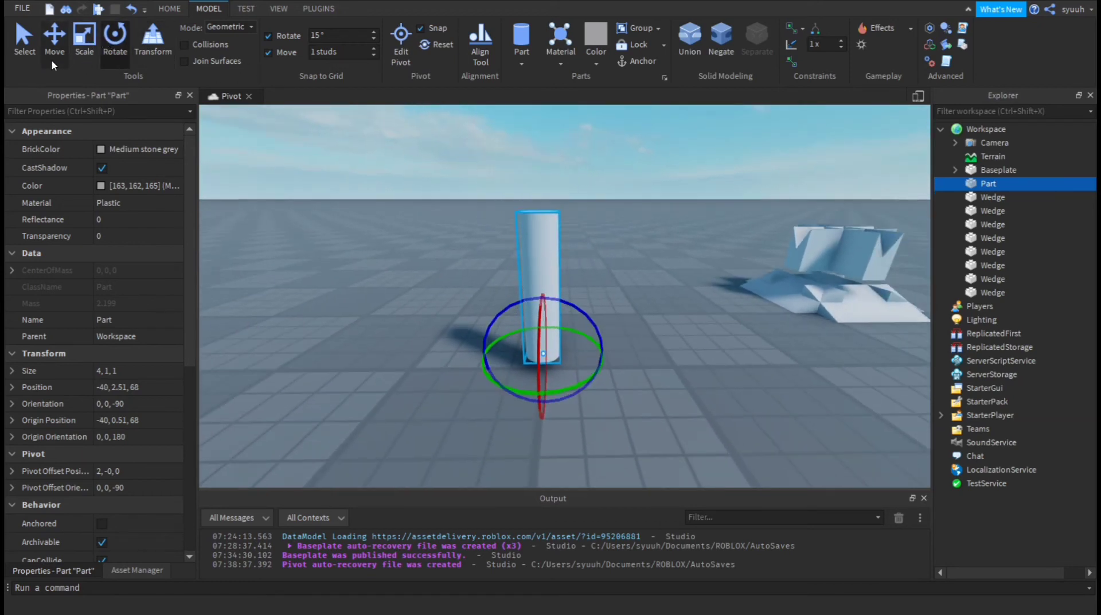
left_click(53, 61)
scroll(550, 344, "down", 3)
left_click_drag(547, 407, 556, 302)
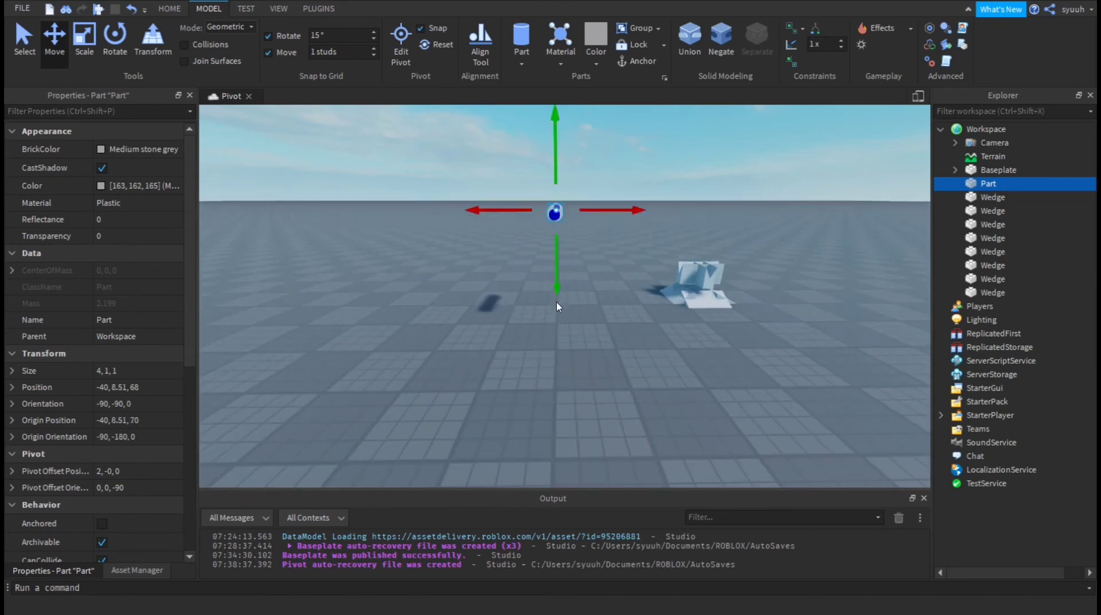
key("ctrl+t")
right_click_drag(576, 284, 575, 283)
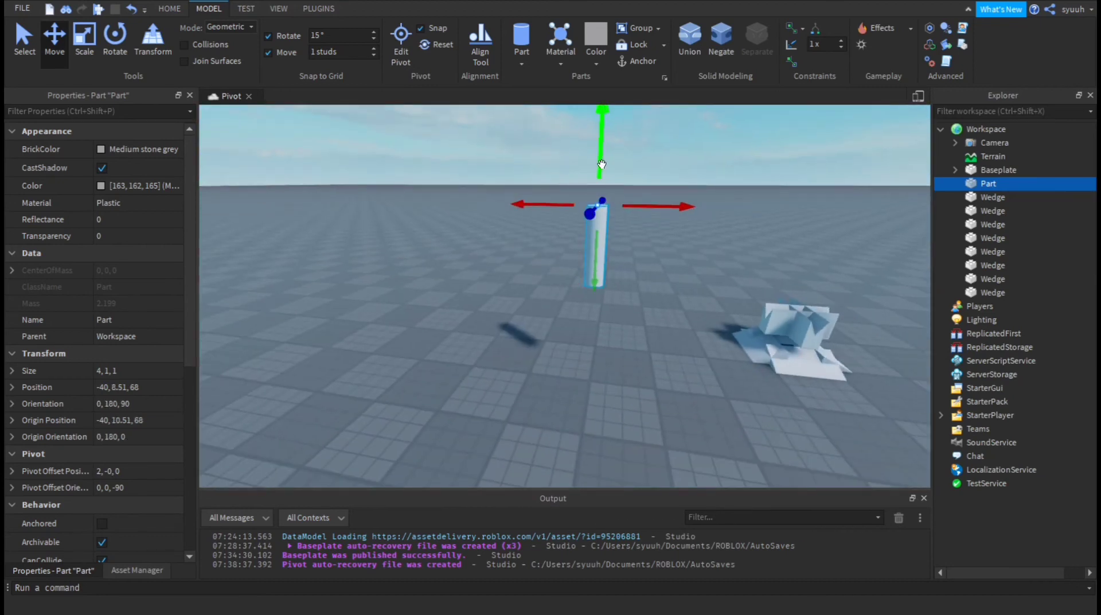
left_click_drag(602, 164, 605, 278)
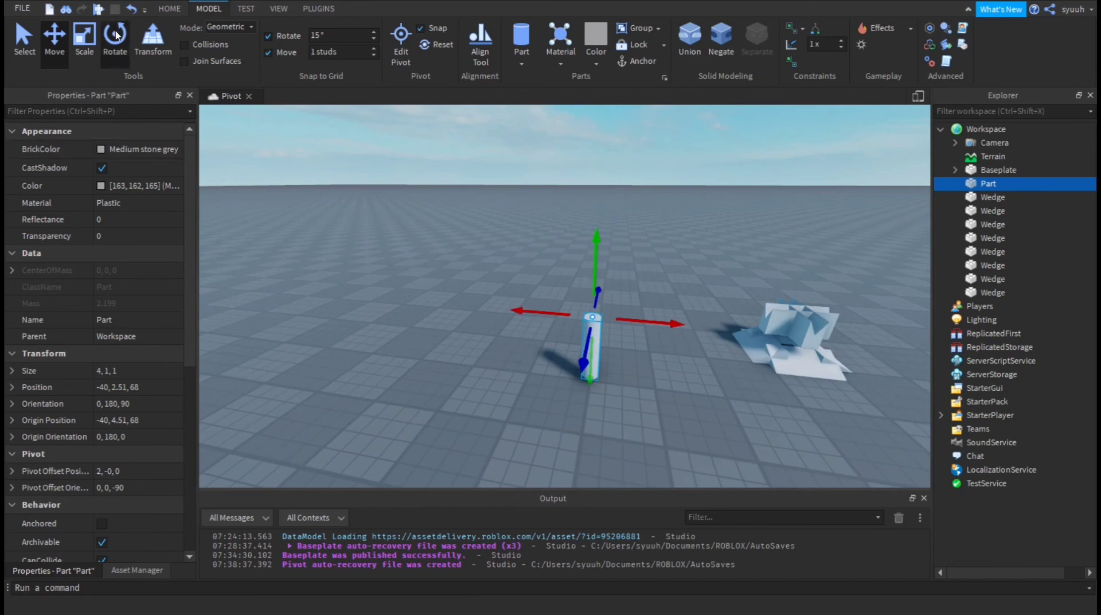
Make three copies of the cylinder, each rotated a further 90° about the shared pivot, to form an upright cross
left_click(116, 36)
right_click_drag(485, 287, 484, 306)
scroll(551, 238, "up", 2)
key("ctrl+d")
left_click_drag(554, 237, 695, 210)
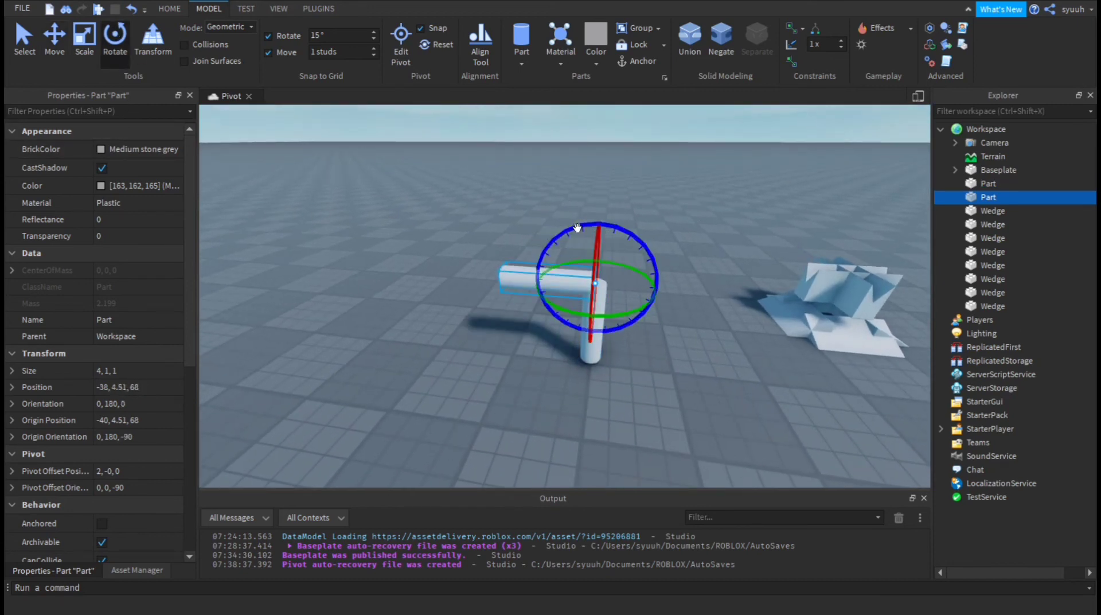
key("ctrl+d")
left_click_drag(578, 228, 721, 266)
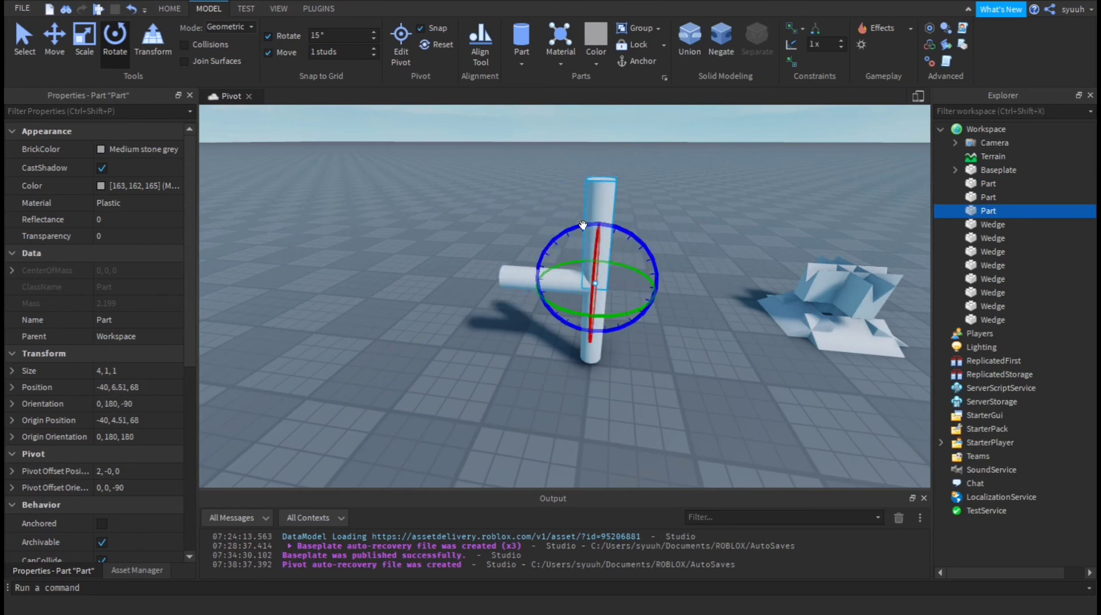
key("ctrl+d")
left_click_drag(576, 232, 720, 249)
left_click(719, 233)
right_click_drag(720, 233, 576, 321)
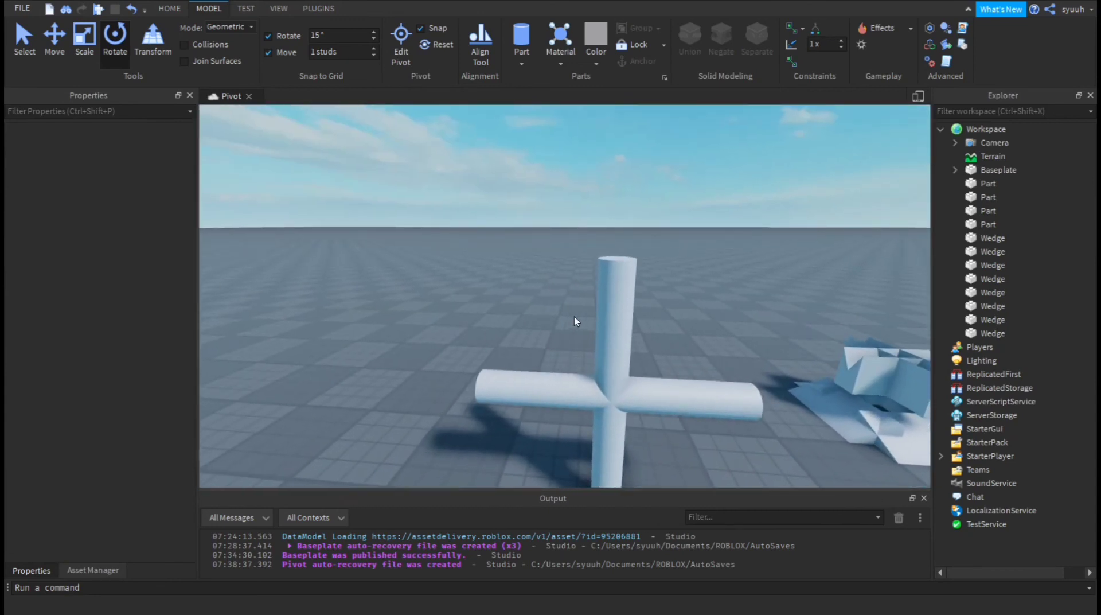
Duplicate the cross's upper cylinder and move the copy's pivot to its top end, offset -2, 0, 0
left_click(610, 299)
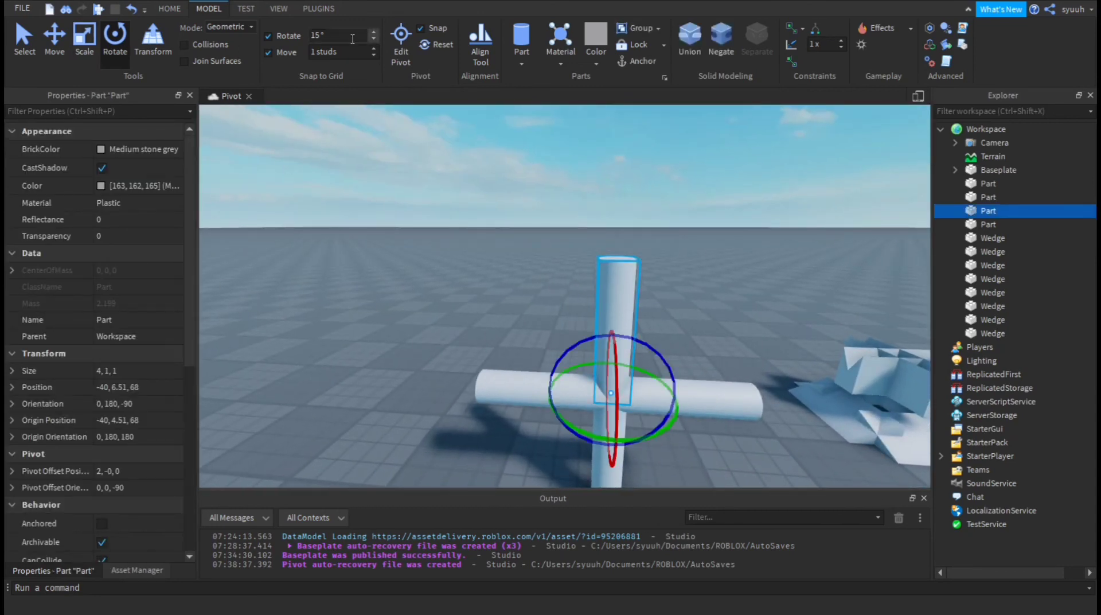
left_click(400, 42)
key("ctrl+d")
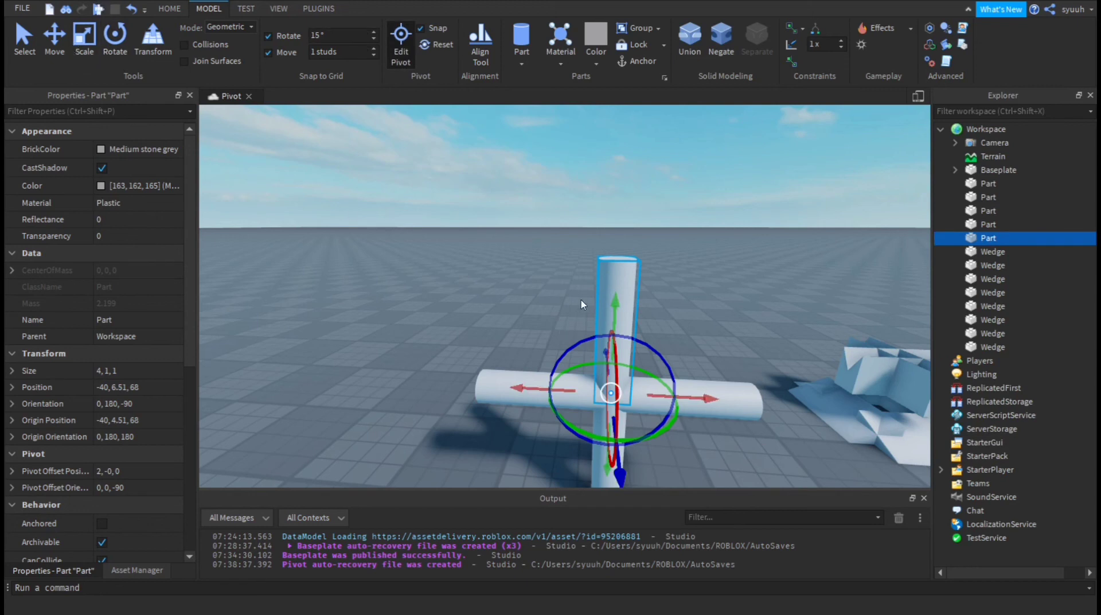
left_click_drag(610, 311, 611, 274)
left_click_drag(611, 176, 614, 179)
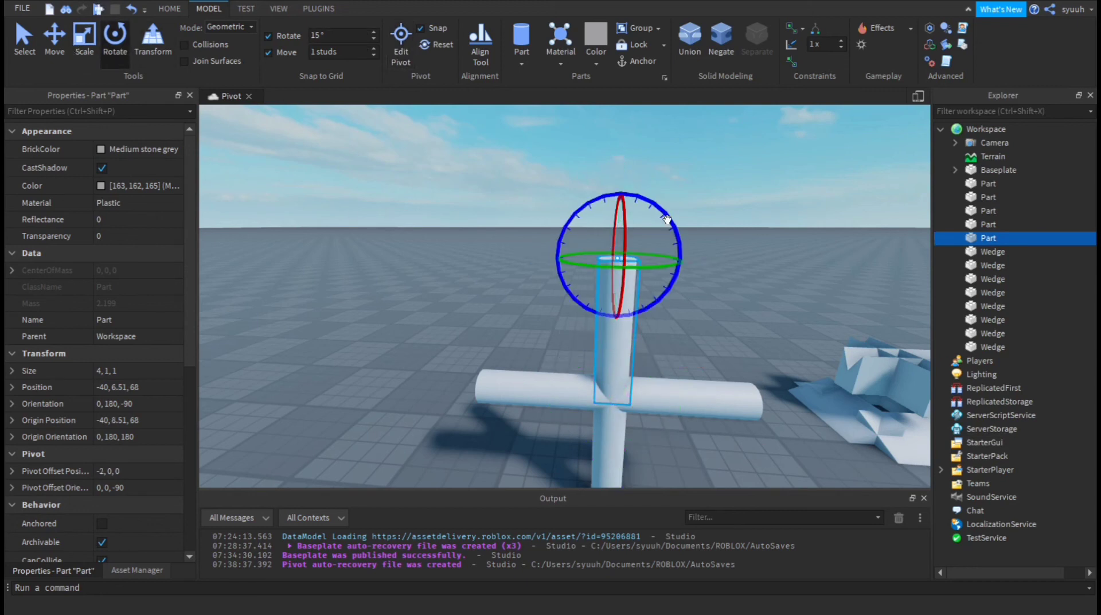
Rotate the copied cylinder 45° about its top pivot to orientation 0, 180, -135 so it slants down from the cross's tip
left_click_drag(667, 219, 698, 259)
key("s")
right_click_drag(698, 258, 675, 267)
key("w")
left_click(683, 266)
left_click(562, 215)
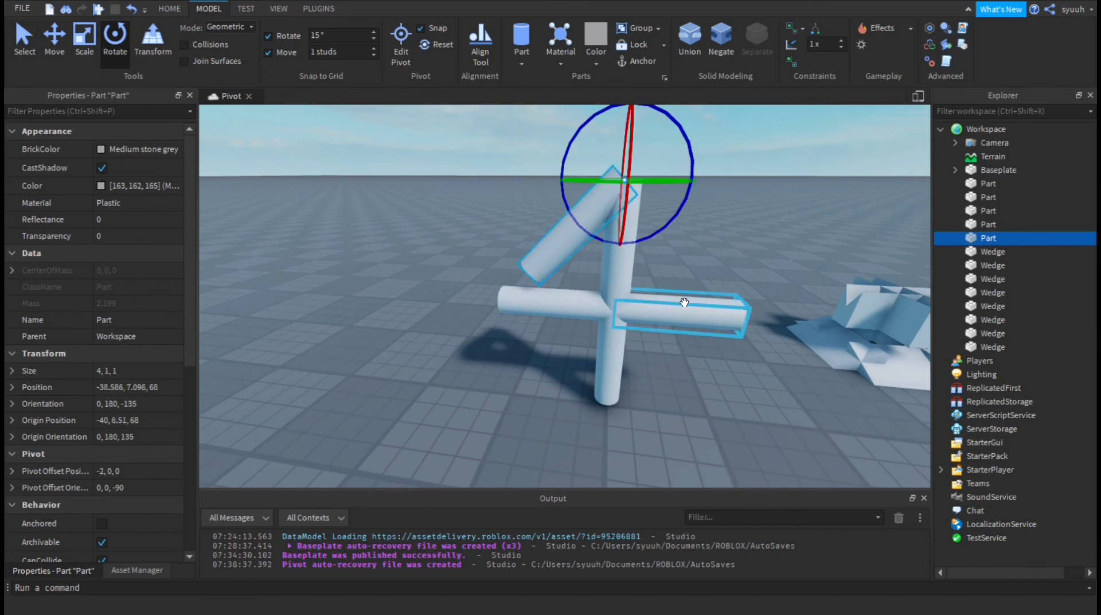
left_click(616, 290)
left_click(546, 253)
right_click_drag(549, 253, 575, 247)
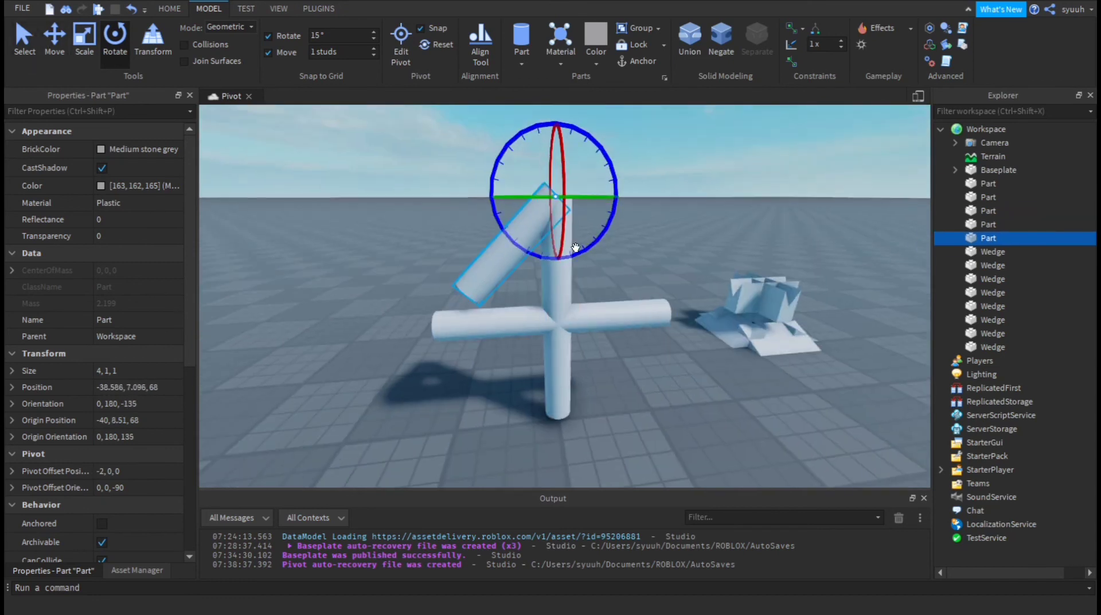
Duplicate the slanted cylinder and rotate the copy about the same pivot to the opposite side, at orientation 0, 180, -45
key("ctrl+d")
left_click_drag(552, 129, 593, 155)
left_click(638, 176)
right_click_drag(638, 176, 655, 217)
key("s")
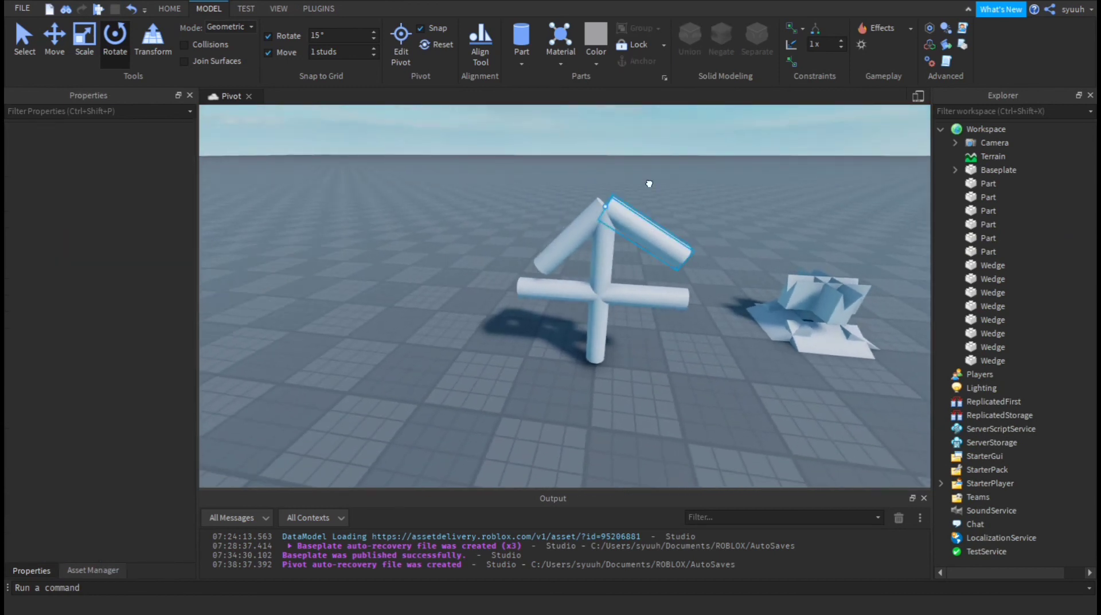
left_click(649, 184)
left_click_drag(646, 150, 663, 156)
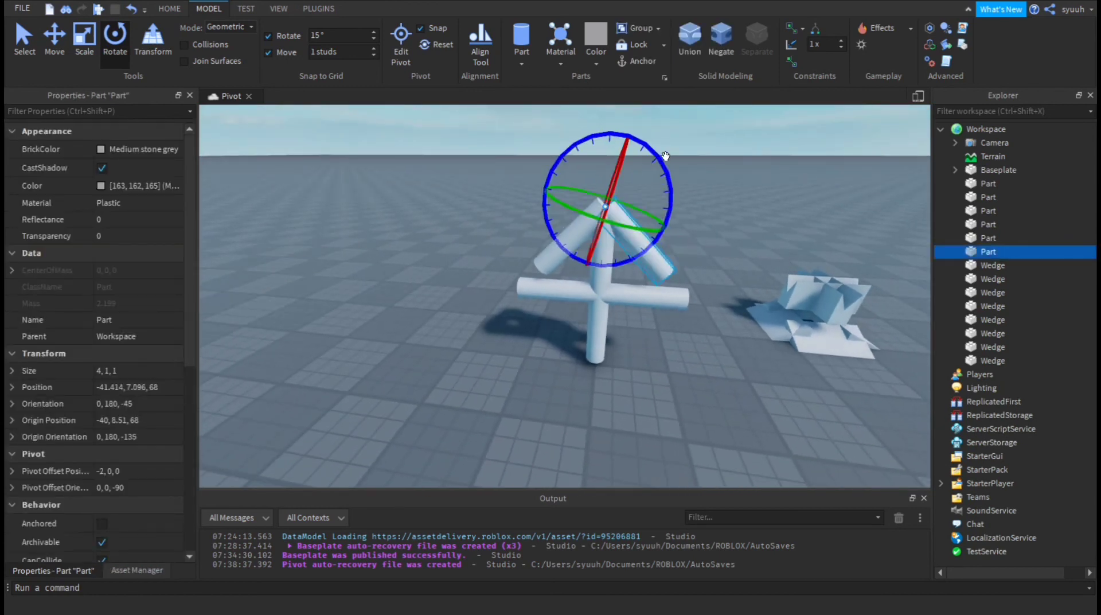
left_click(715, 166)
Examine the finished cylinder cross with its arrow-shaped top from several angles and distances
key("w")
right_click_drag(694, 193, 694, 187)
key("s")
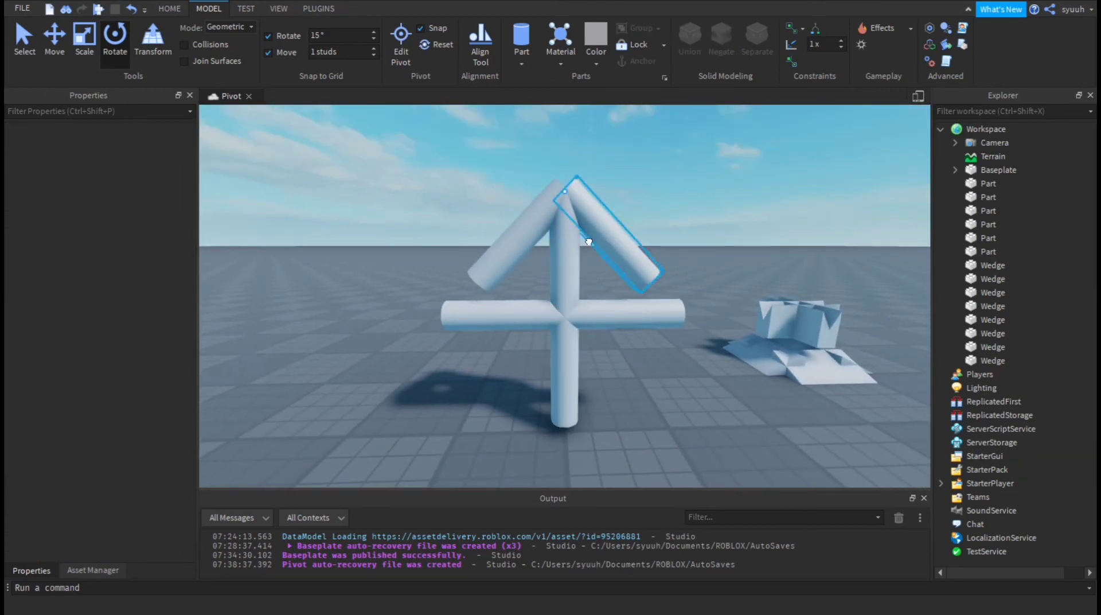
left_click(589, 241)
left_click(711, 431)
right_click_drag(472, 220, 474, 263)
key("s")
scroll(617, 267, "up", 5)
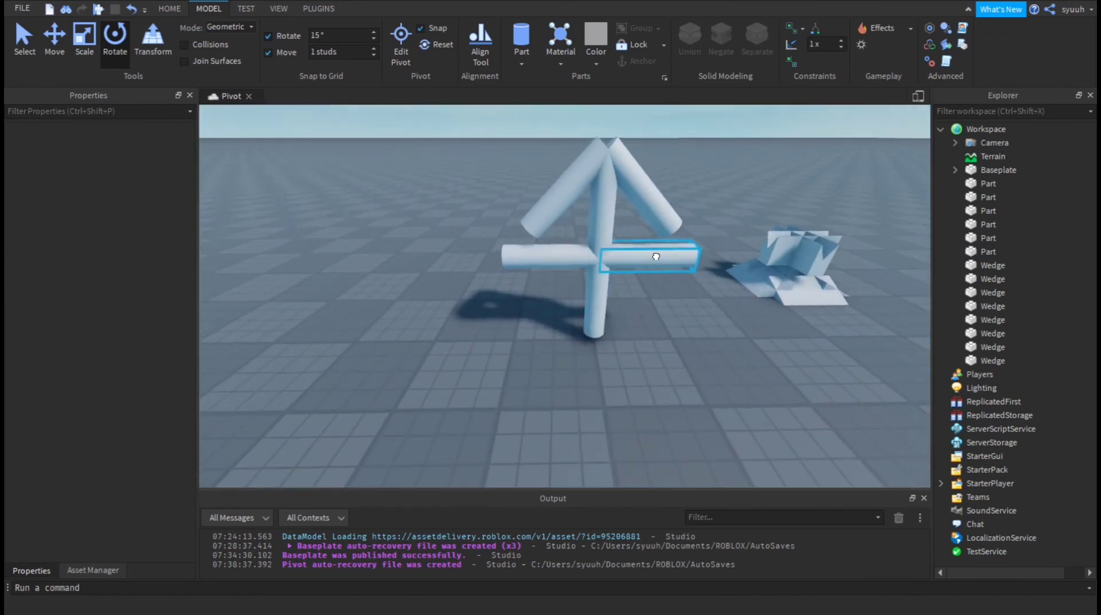
left_click(664, 251)
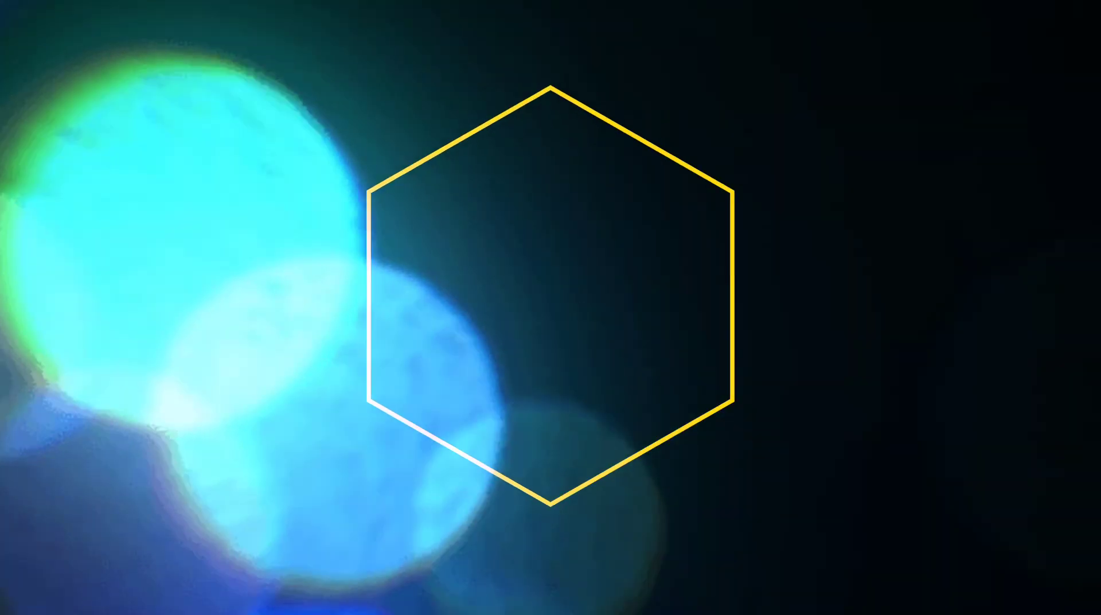